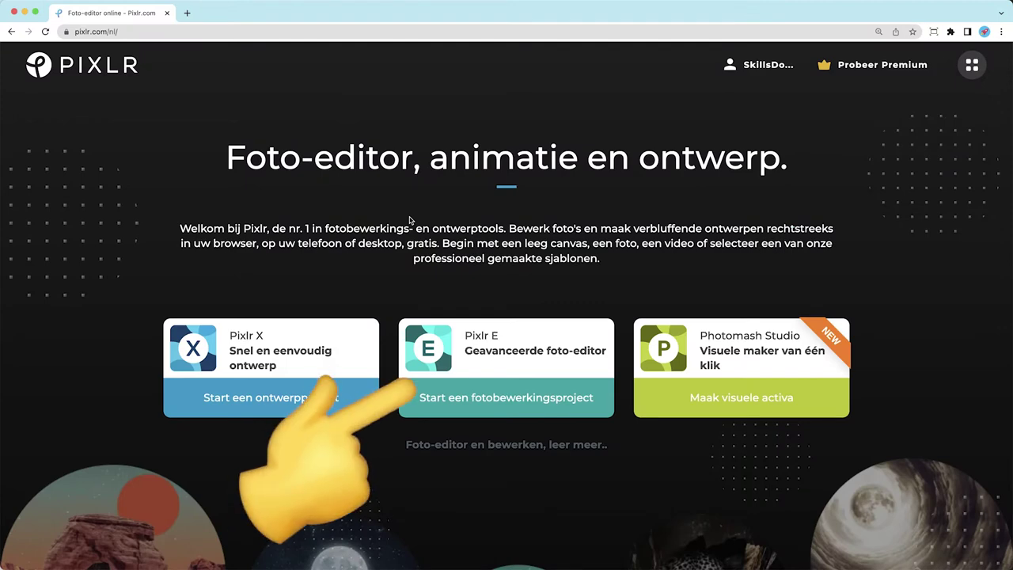
Start the Pixlr E advanced photo editor and look through its templates and the stock images for "jungle"
left_click(509, 359)
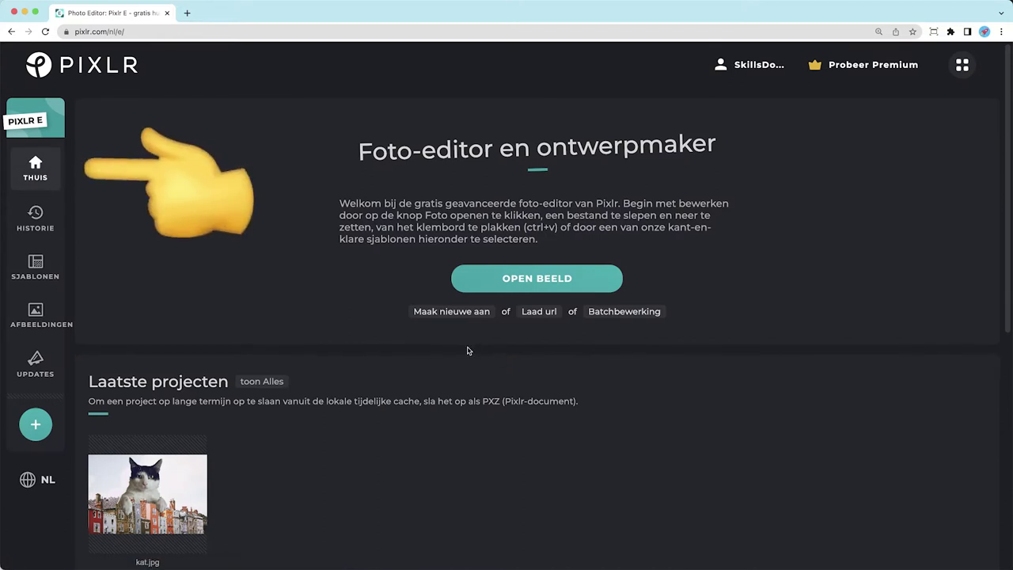
scroll(36, 266, "down", 1)
left_click(37, 249)
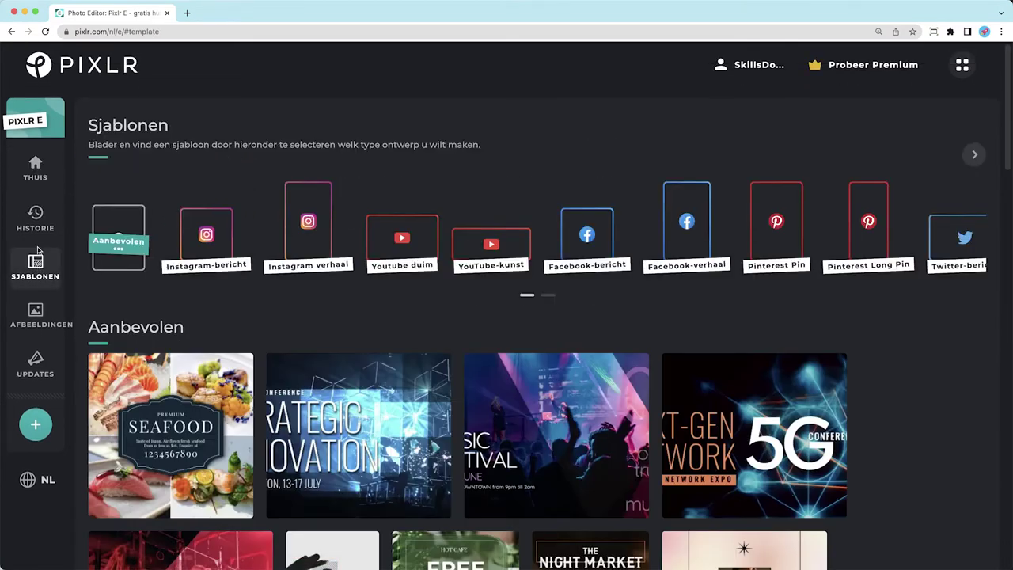
scroll(36, 249, "down", 3)
scroll(37, 250, "down", 1)
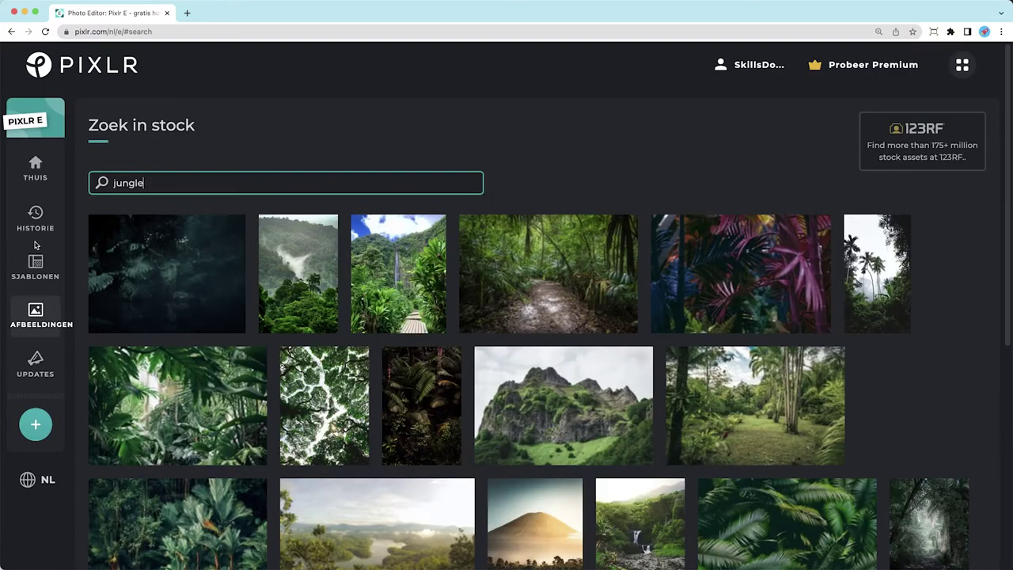
scroll(145, 255, "down", 2)
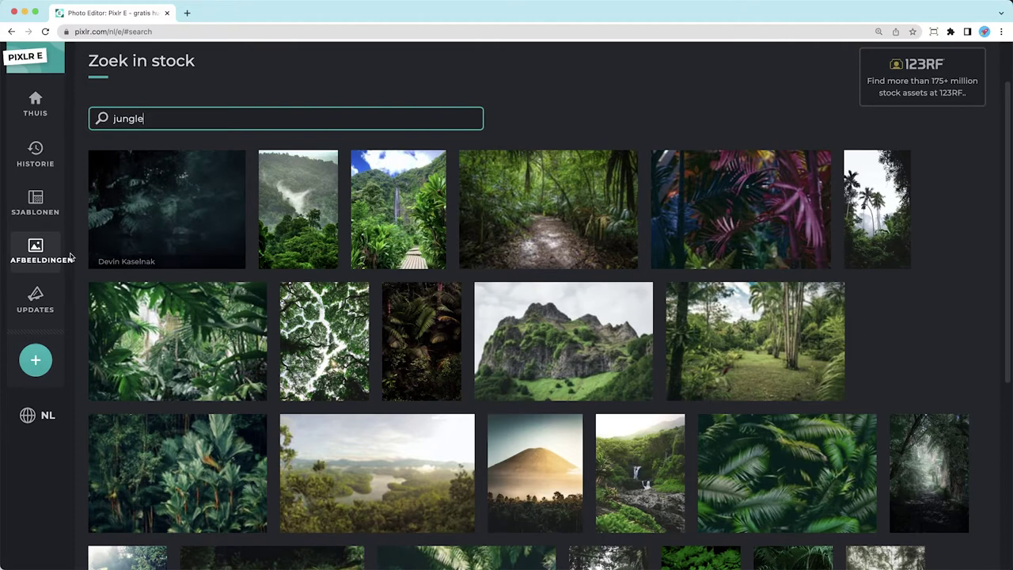
scroll(63, 256, "down", 1)
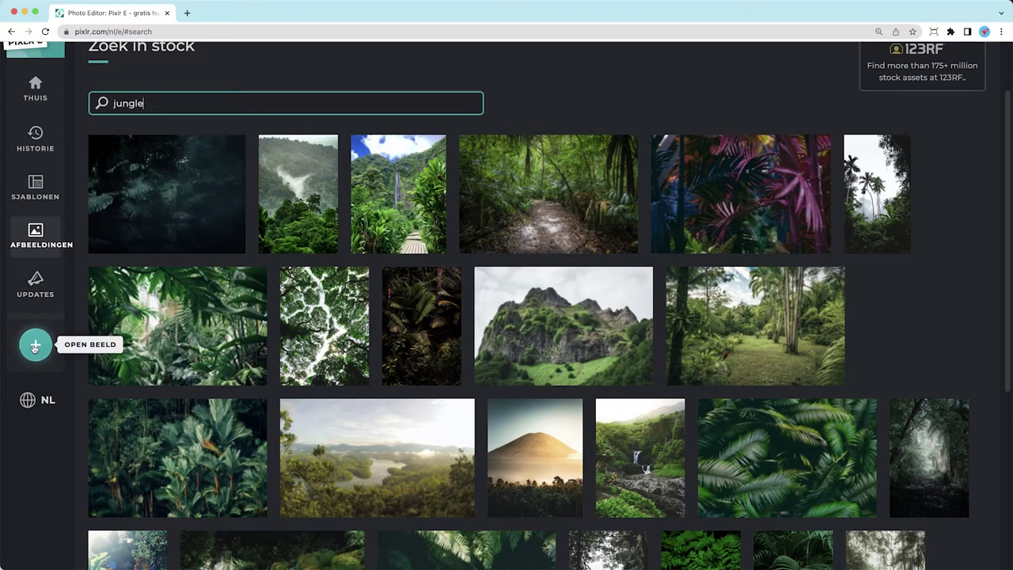
Open the image hond.jpg from the Downloads folder for editing
left_click(35, 349)
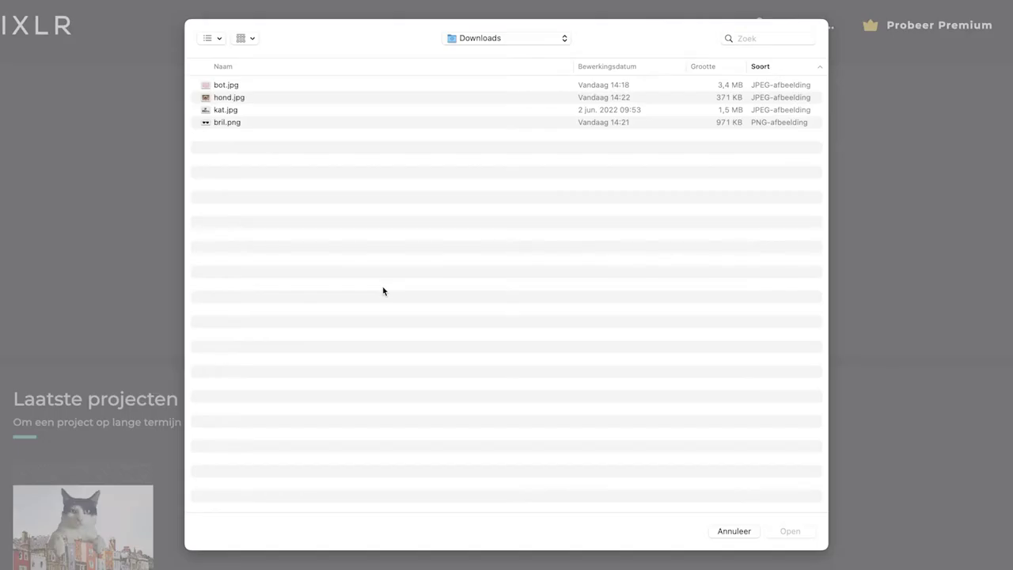
left_click(217, 96)
left_click(791, 533)
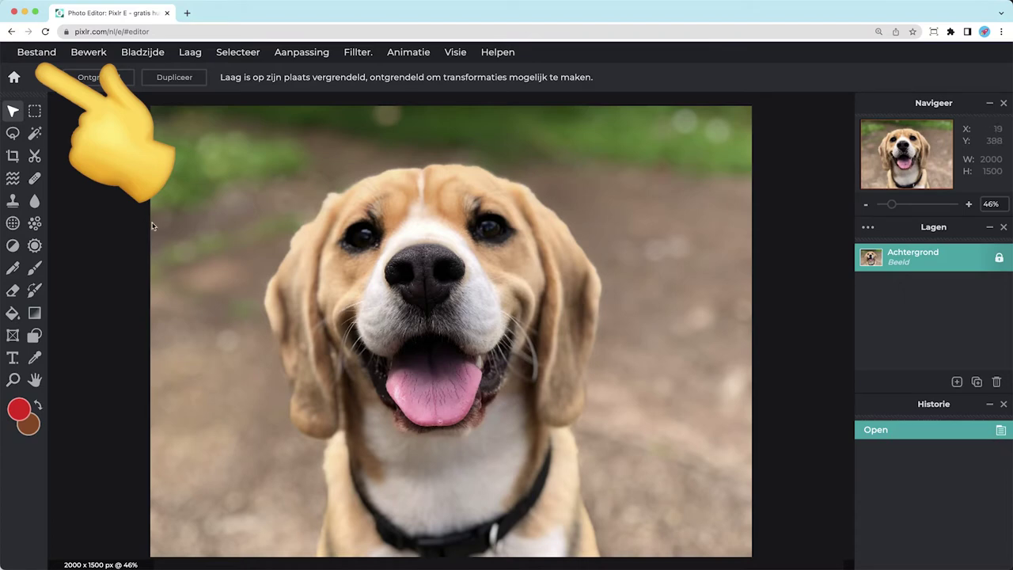
left_click(44, 57)
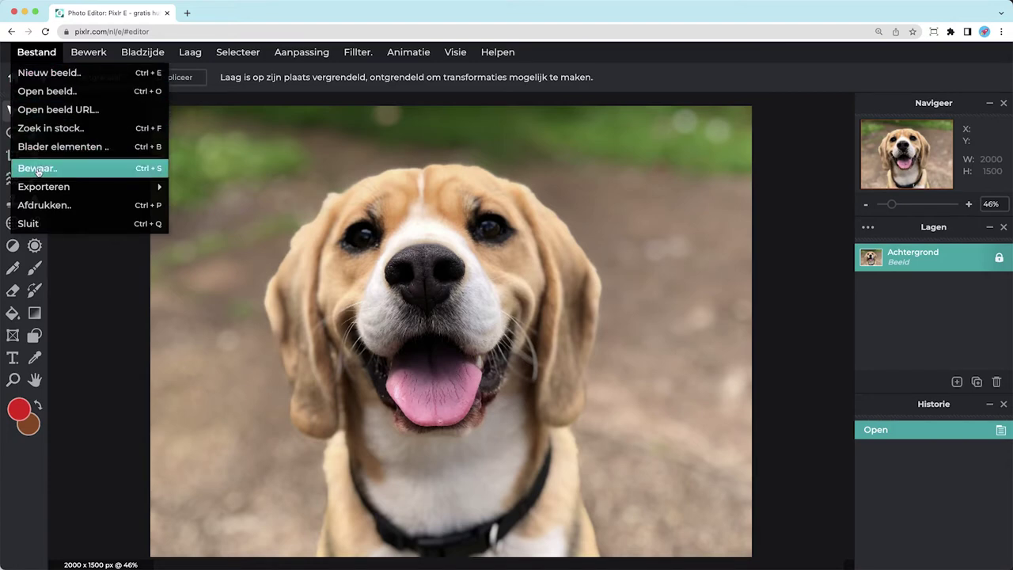
mouse_move(45, 188)
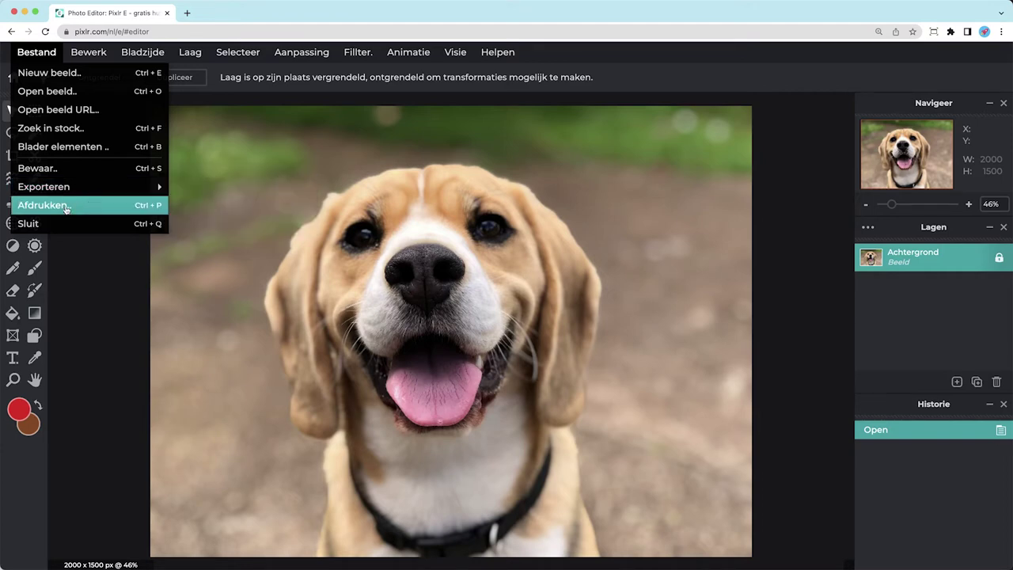
left_click(95, 56)
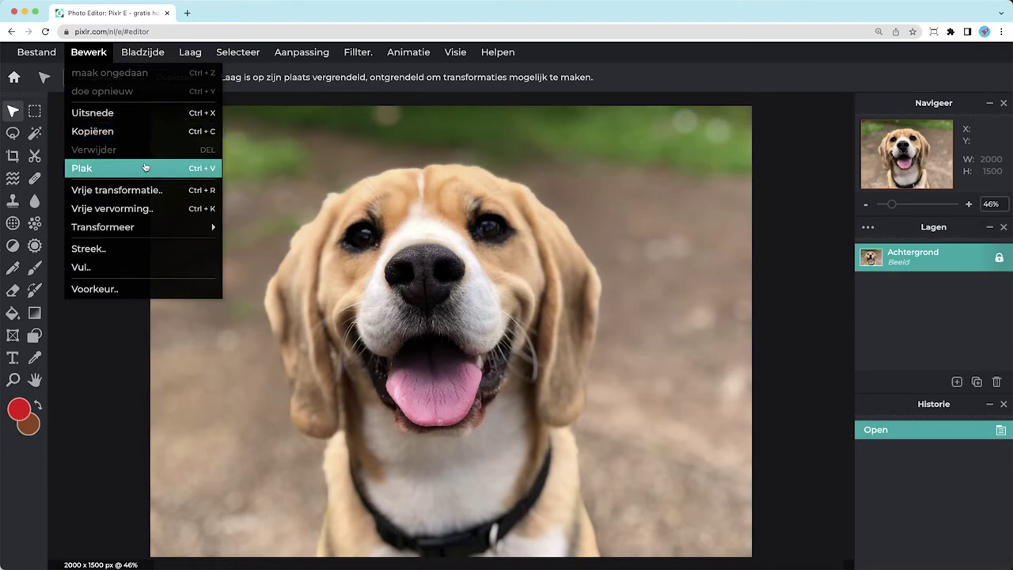
mouse_move(144, 226)
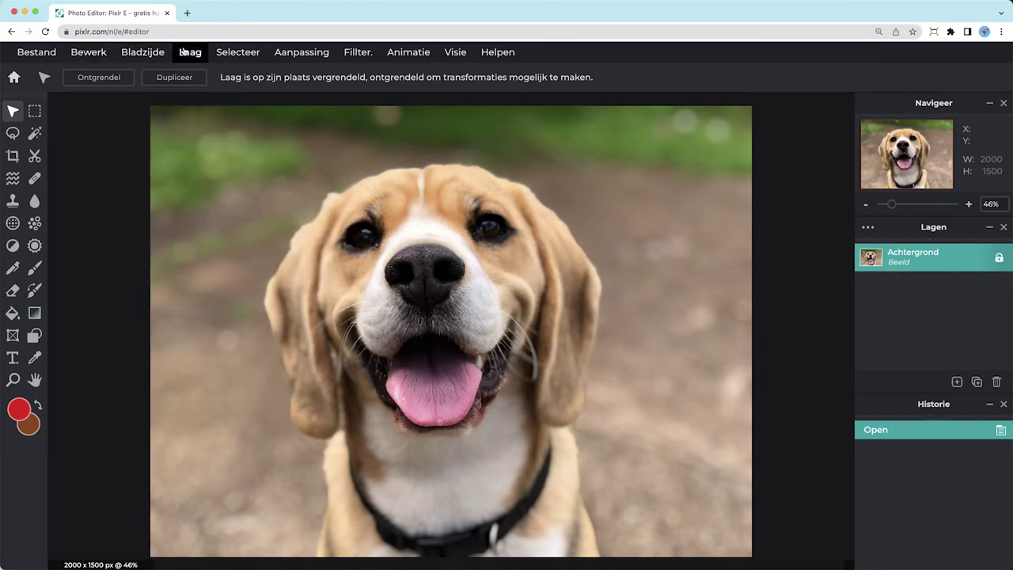
Try the Auto B&W adjustment on the dog photo and undo it
left_click(307, 53)
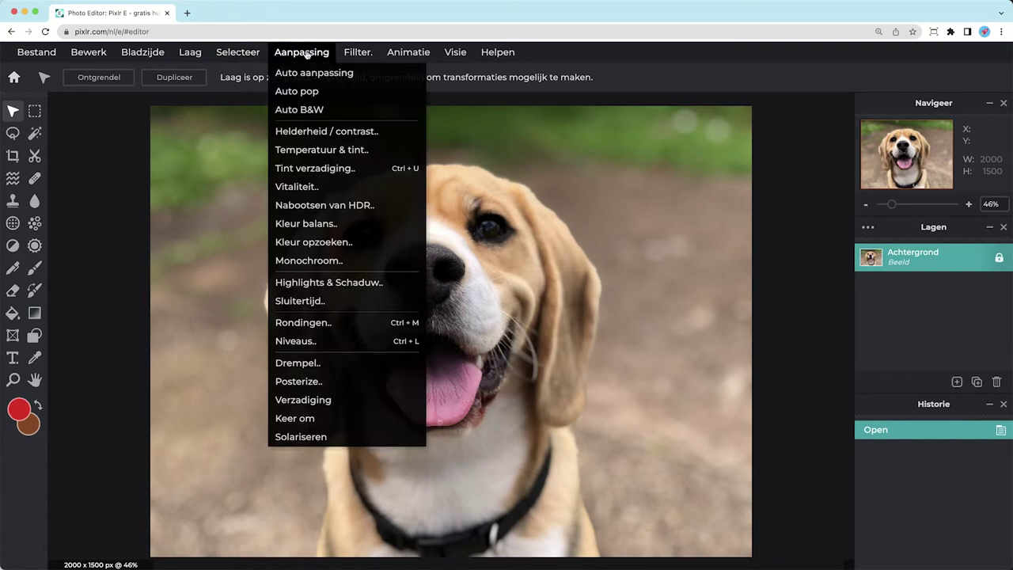
left_click(300, 109)
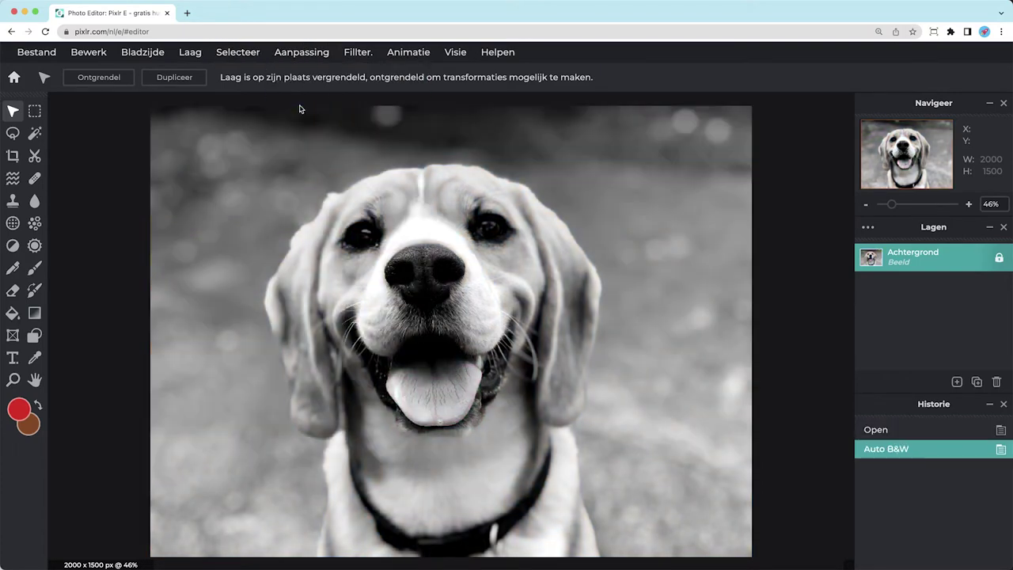
key("ctrl+z")
Try a Kleur balans adjustment on the dog photo with midtone red at -4 and cancel it
left_click(300, 53)
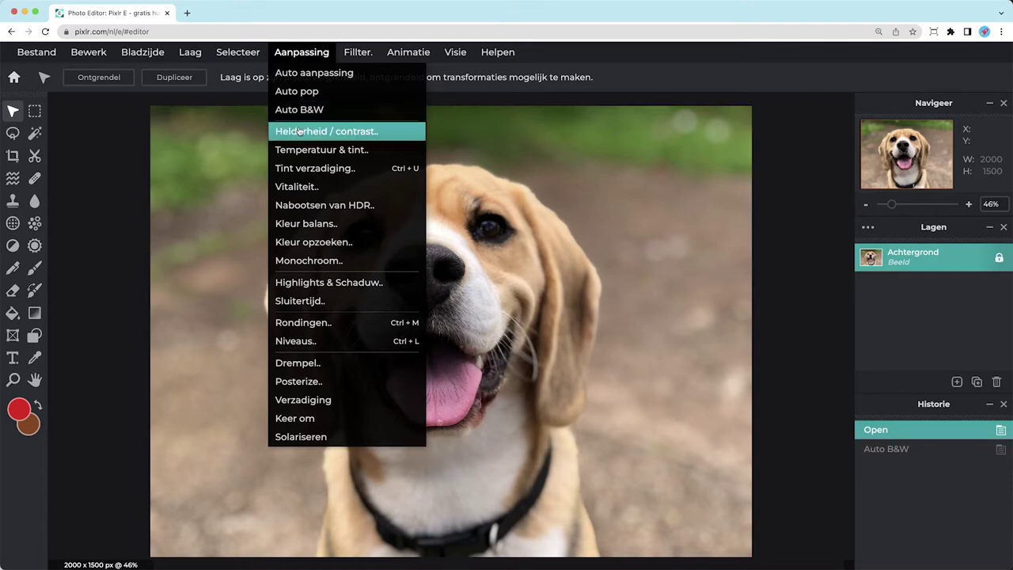
left_click(298, 223)
mouse_move(504, 338)
left_mouse_down()
mouse_move(568, 338)
mouse_move(425, 337)
mouse_move(502, 337)
left_mouse_up()
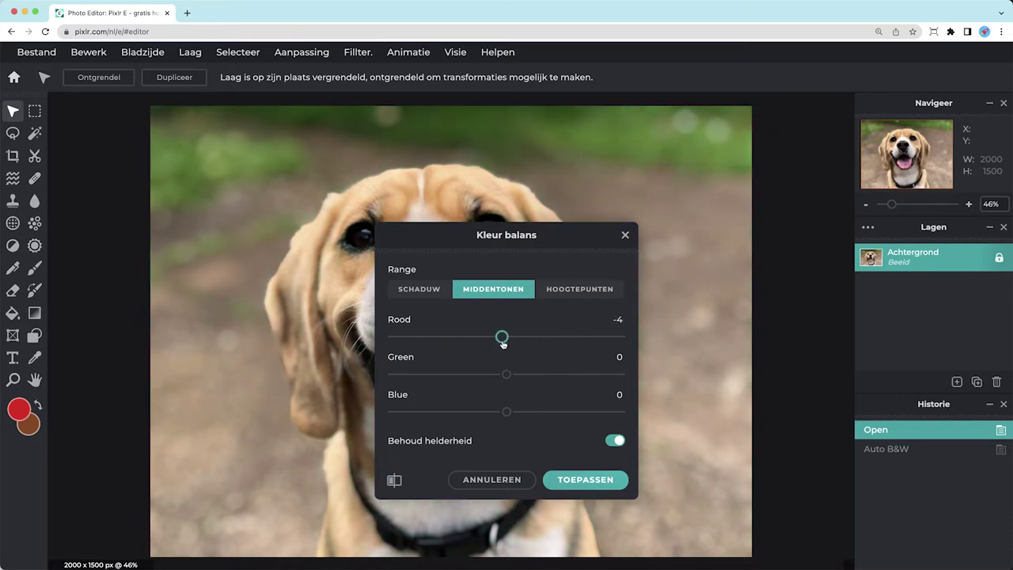
left_click(498, 479)
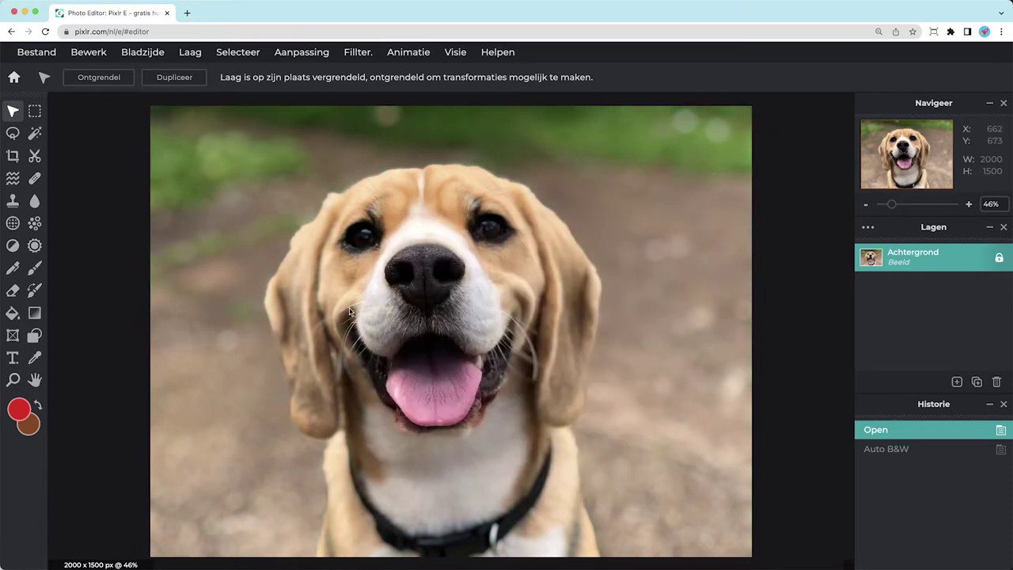
Try inverting the photo's colours with the Keer om adjustment and undo it
scroll(350, 311, "up", 2)
left_click(302, 51)
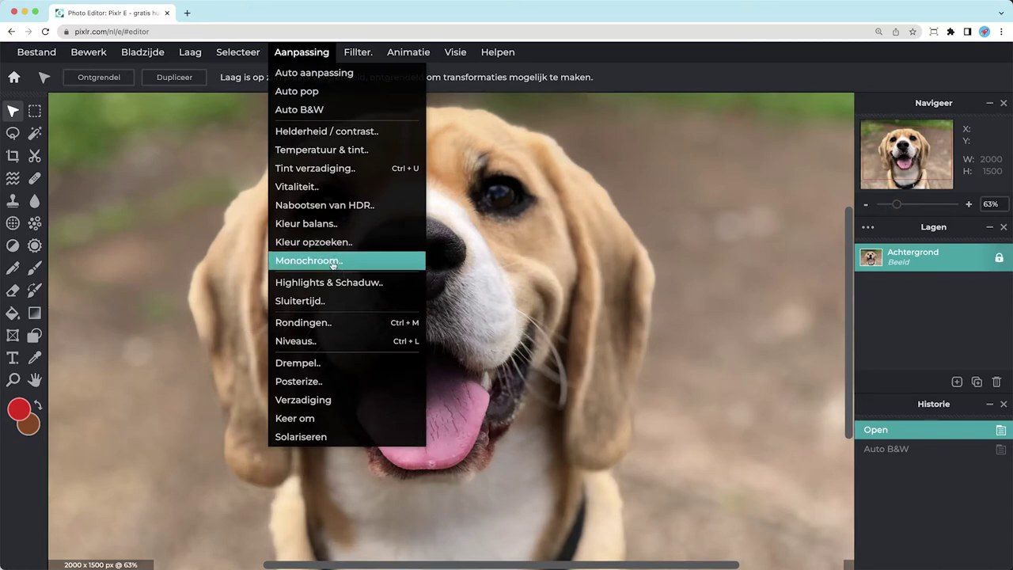
left_click(321, 419)
scroll(320, 415, "down", 2)
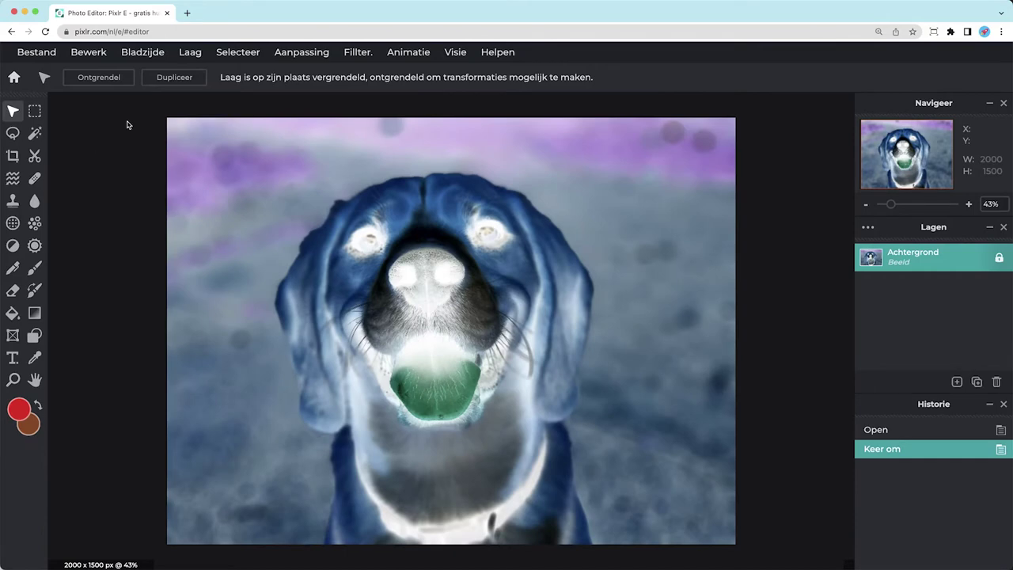
left_click(97, 52)
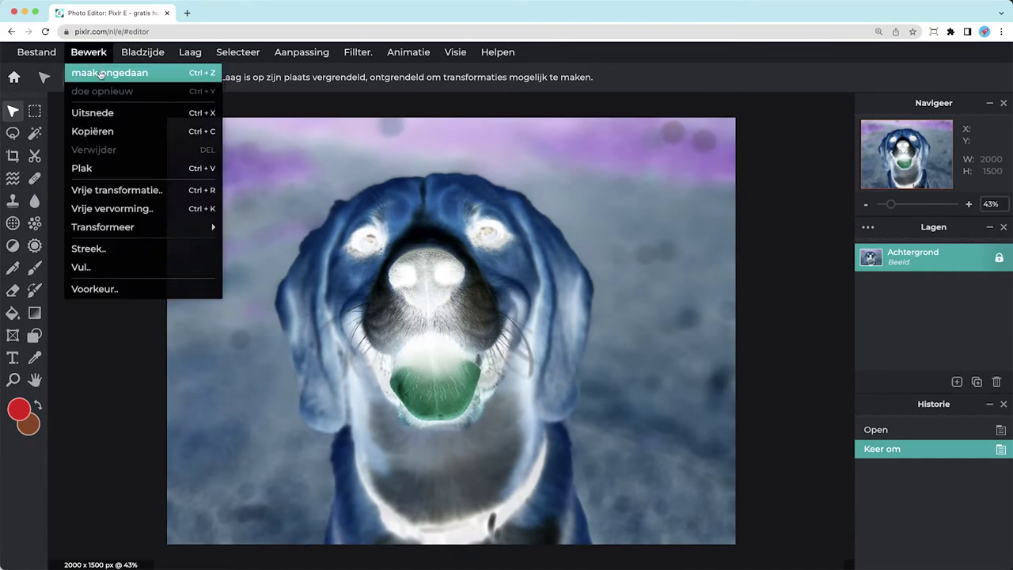
left_click(101, 73)
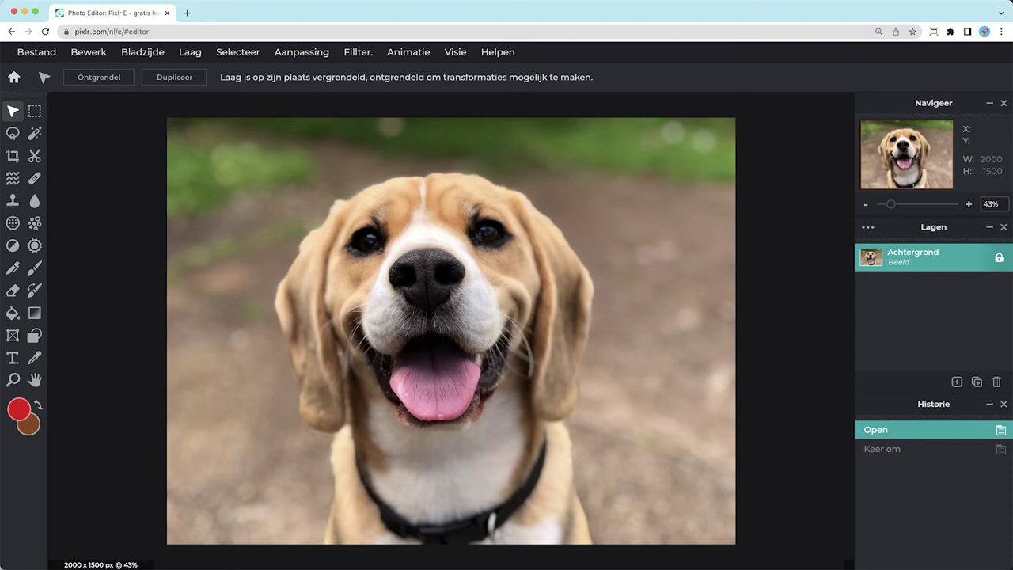
Apply the MOZAK effect at strength 100 from the ARTZY group of the effect library to the photo
left_click(359, 54)
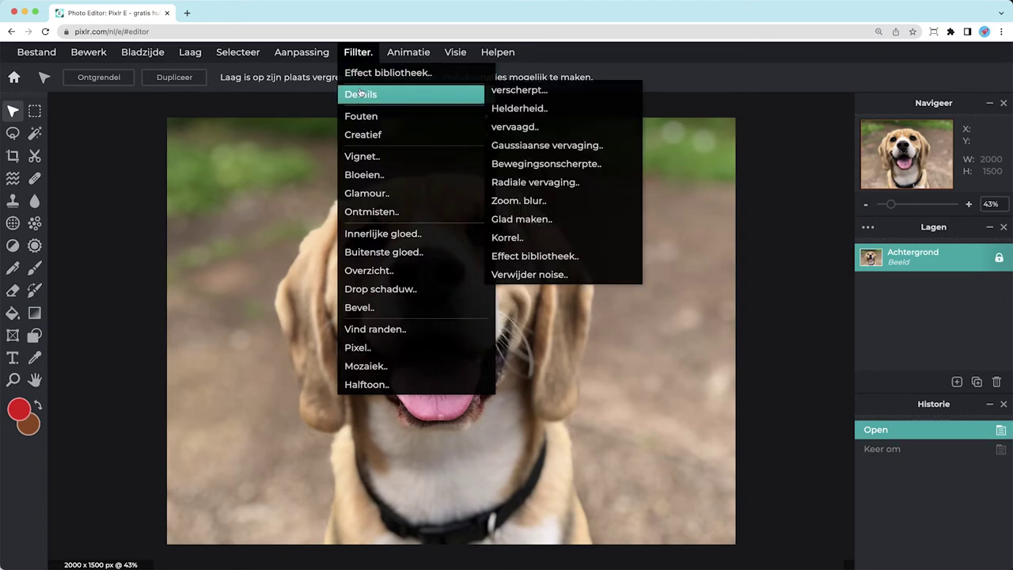
left_click(361, 77)
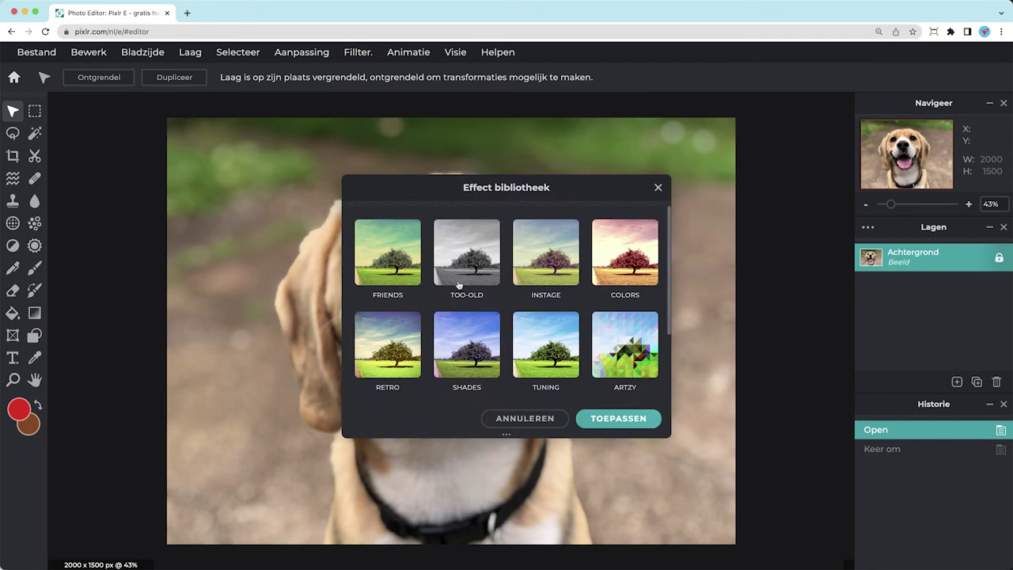
scroll(589, 274, "down", 2)
scroll(589, 275, "down", 2)
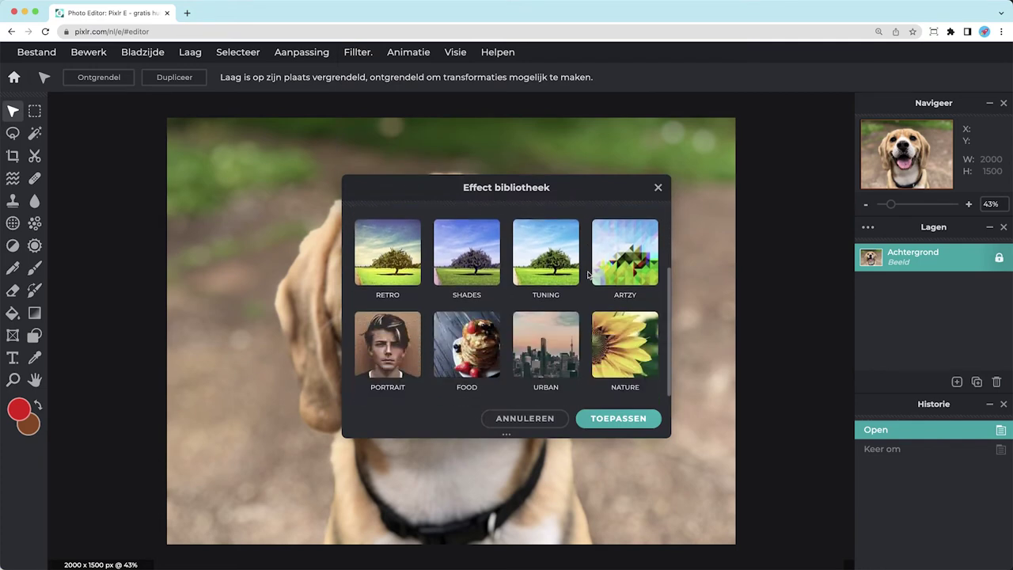
scroll(590, 273, "up", 1)
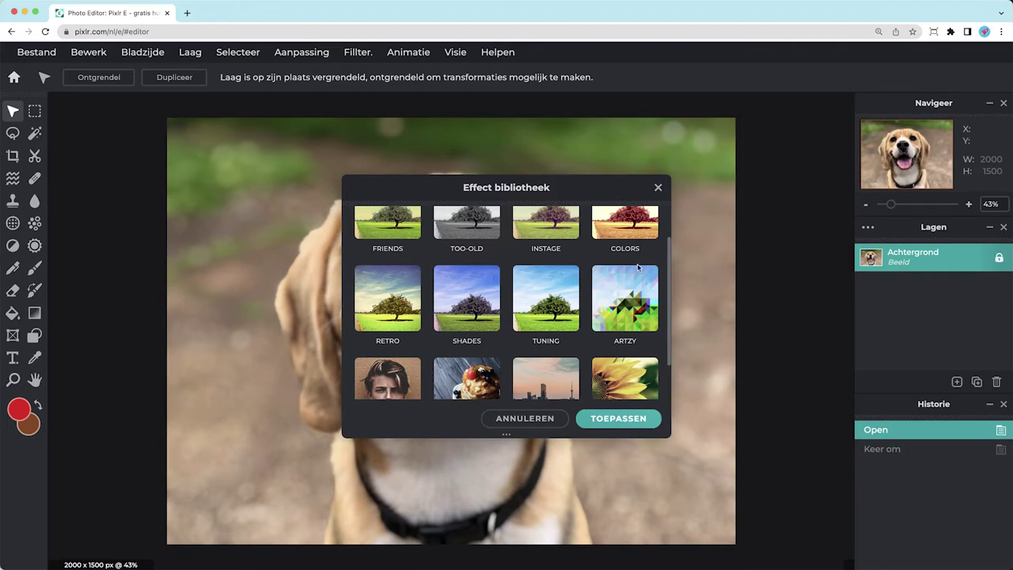
left_click(636, 292)
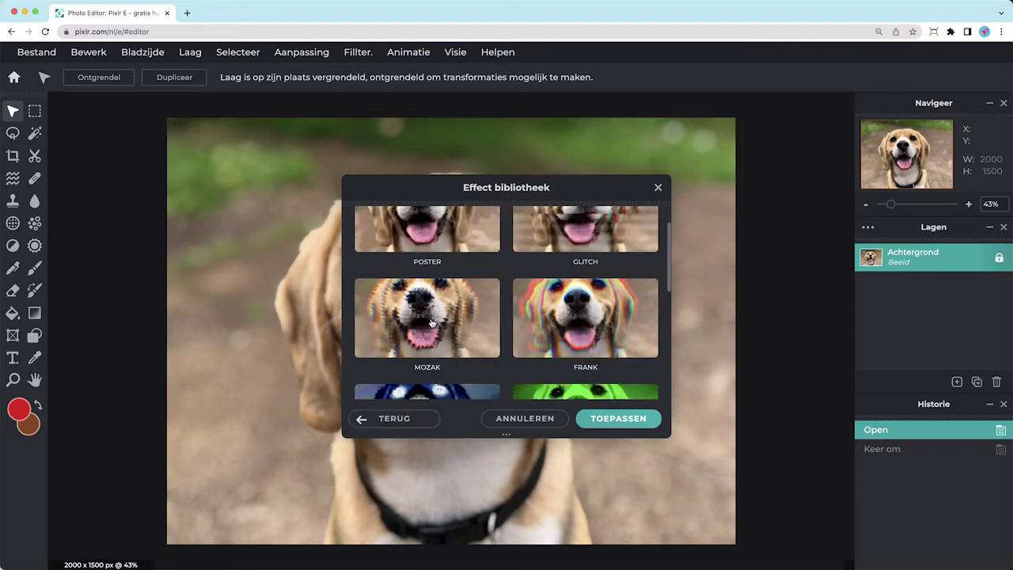
scroll(578, 318, "down", 5)
scroll(578, 318, "up", 5)
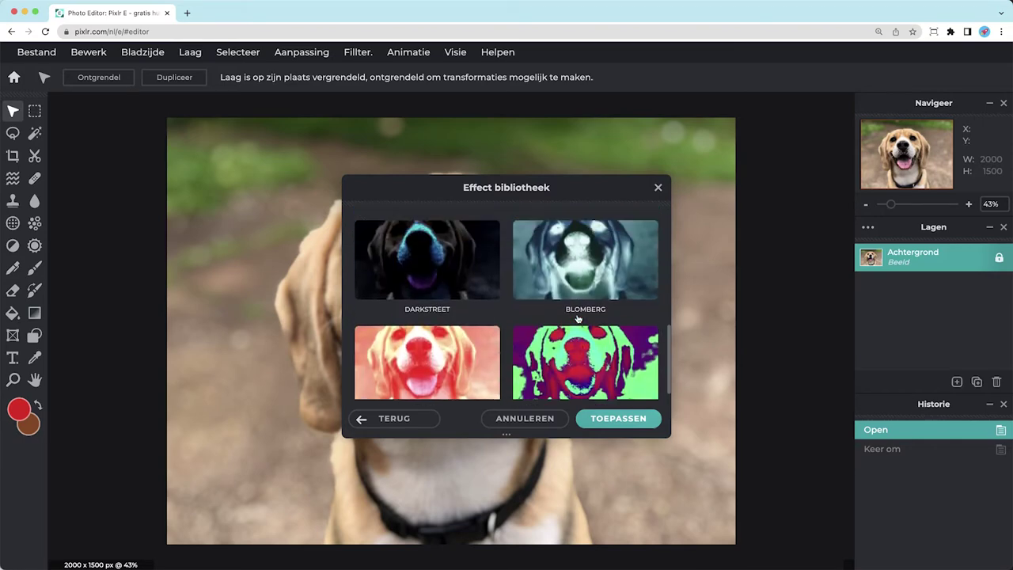
left_click(453, 312)
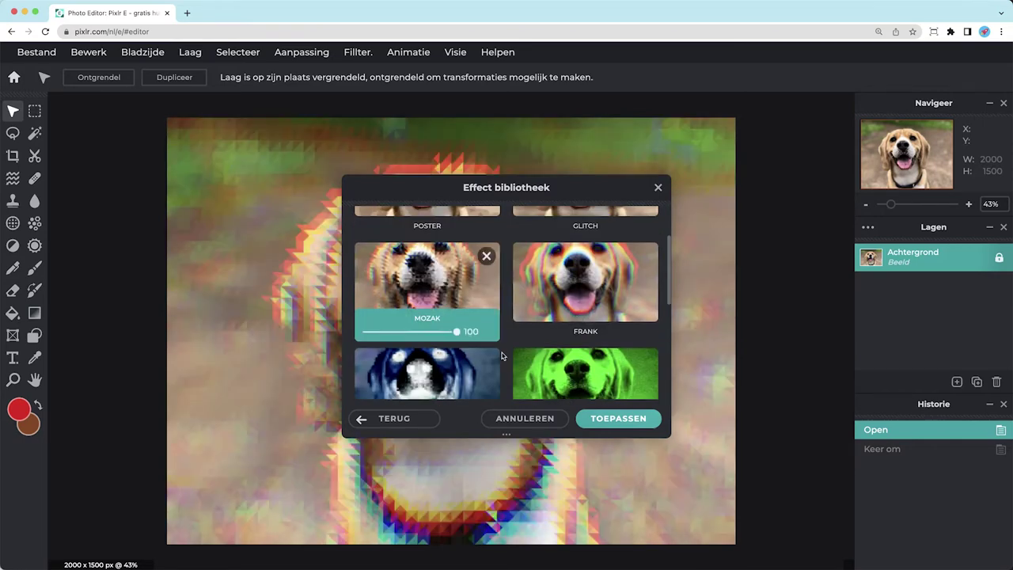
left_click(620, 419)
scroll(751, 325, "down", 1)
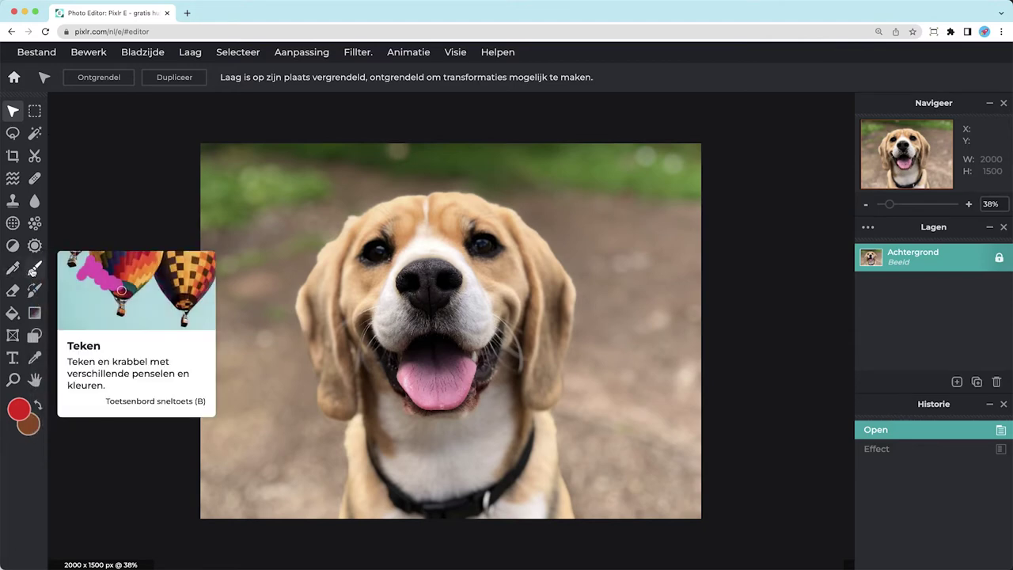
Set the pencil tool to the Kleurpotlood variant with a size of 5
left_click(14, 269)
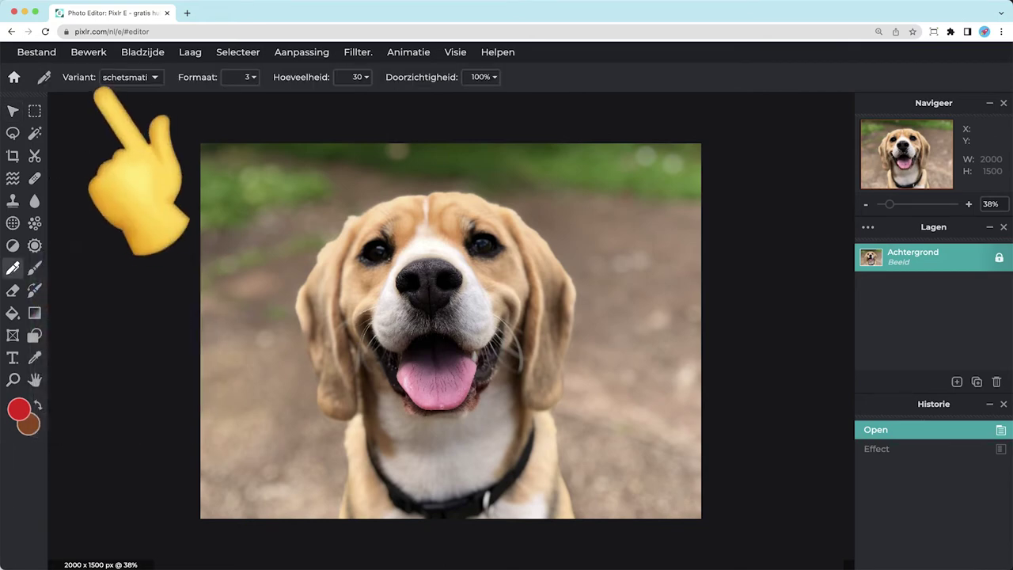
left_click(152, 80)
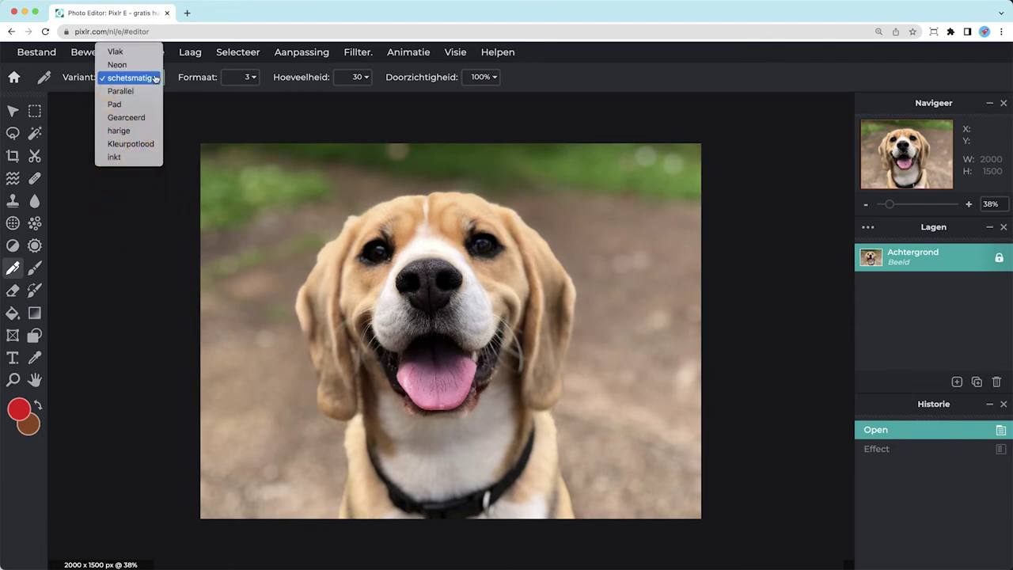
left_click(133, 144)
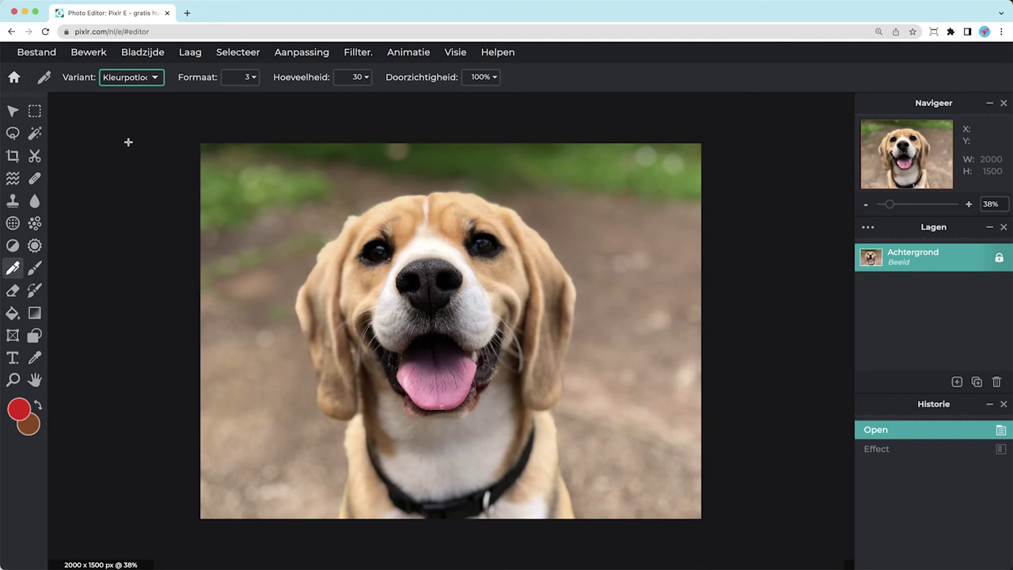
left_click(254, 78)
left_click_drag(138, 103, 145, 100)
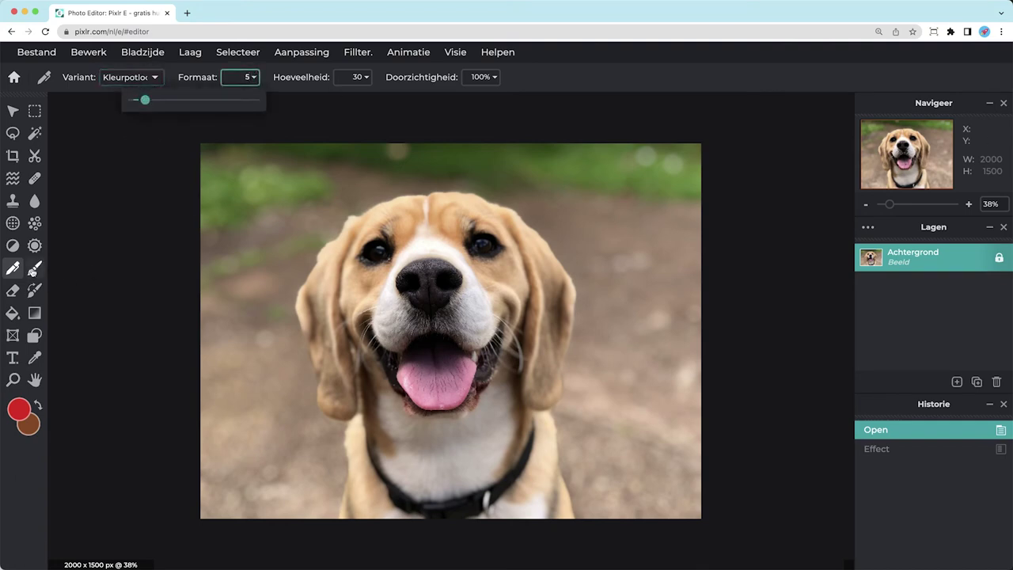
Paint three red squiggles on the background around the dog with a soft 50 px brush
left_click(35, 269)
left_click(113, 77)
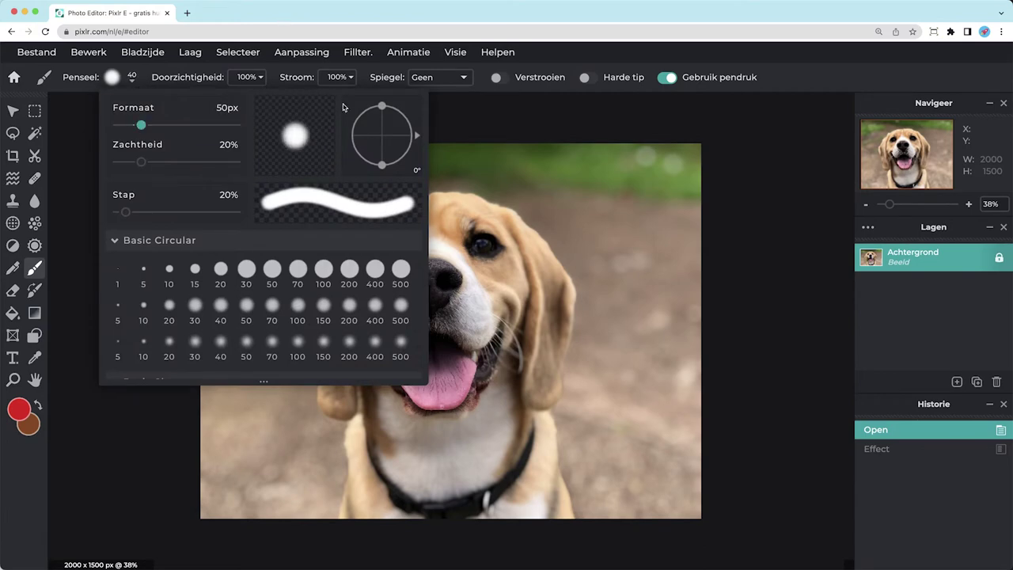
left_click(284, 184)
mouse_move(281, 184)
left_mouse_down()
mouse_move(291, 207)
mouse_move(268, 259)
left_mouse_up()
left_click_drag(625, 331, 635, 378)
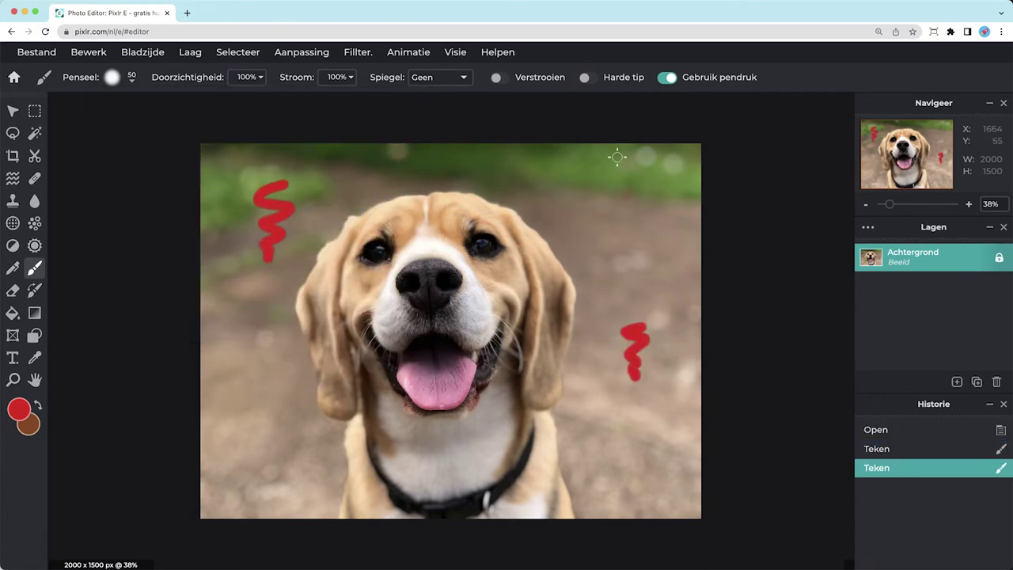
left_click_drag(611, 157, 602, 199)
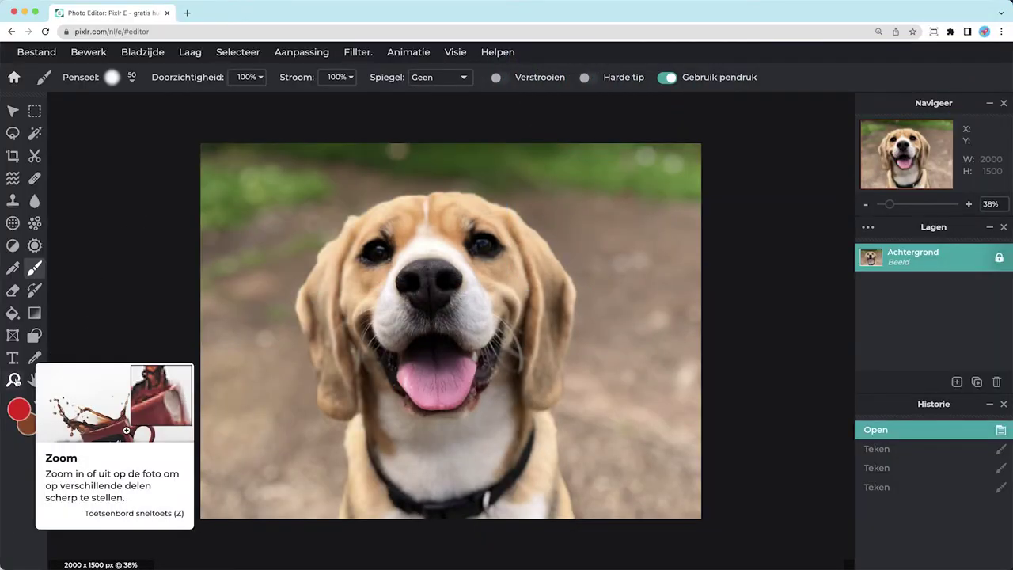
Examine the dog's face by zooming in on the nose and back out with the Zoom tool
left_click(15, 381)
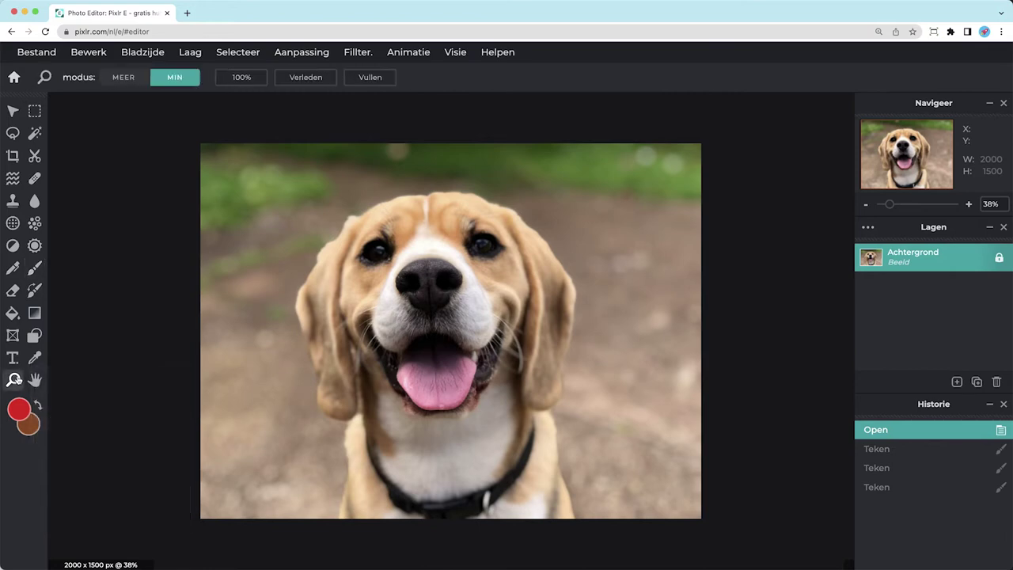
left_click(132, 82)
left_click(431, 280)
left_click(430, 278)
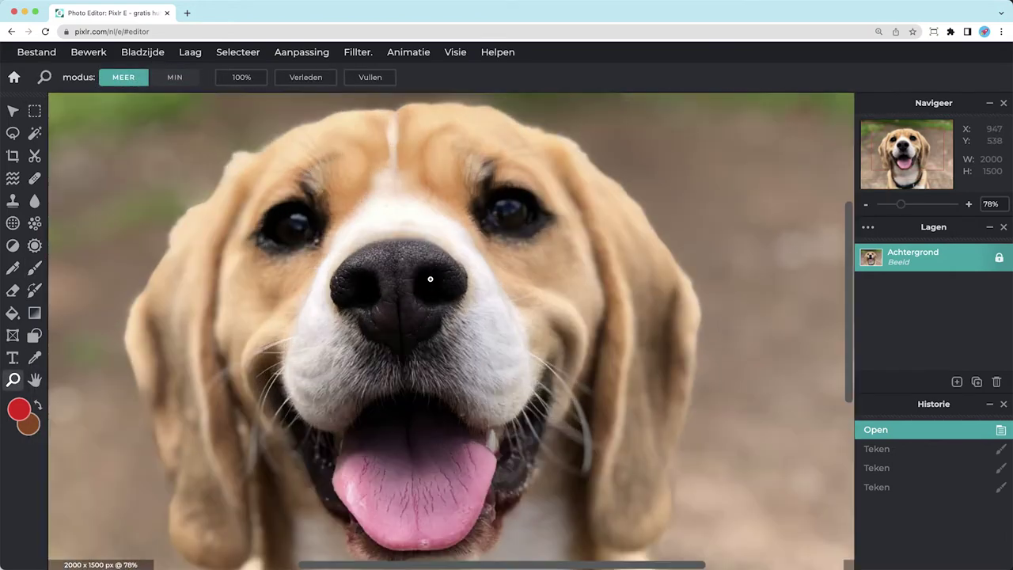
left_click(400, 277)
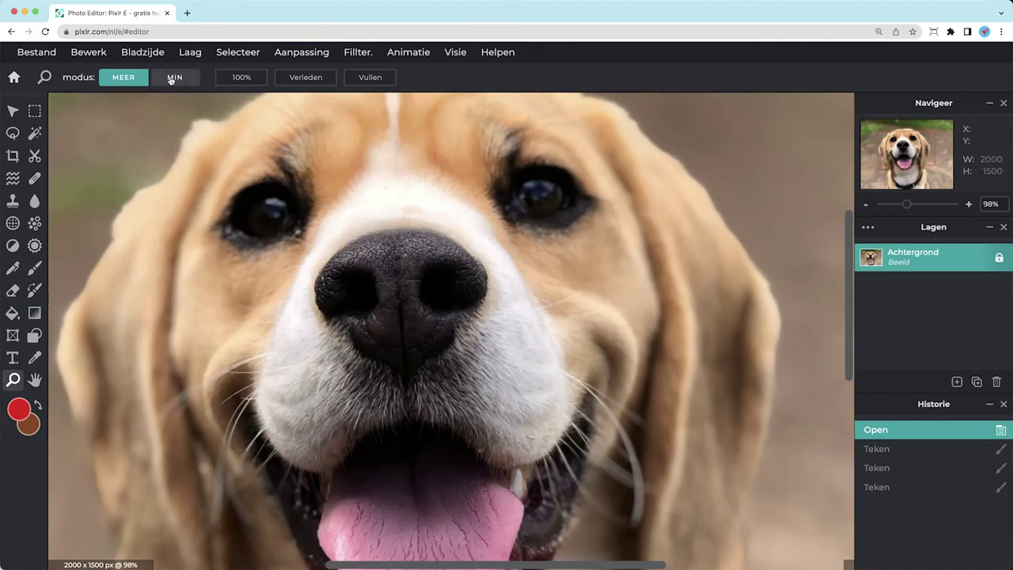
left_click(172, 78)
left_click(417, 254)
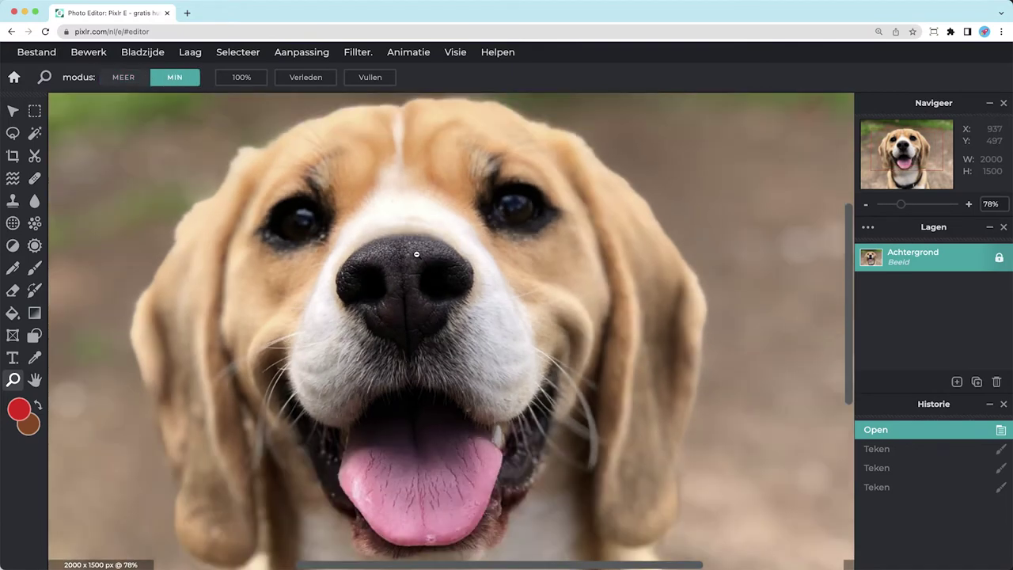
left_click(417, 254)
left_click(417, 254)
left_click(417, 254)
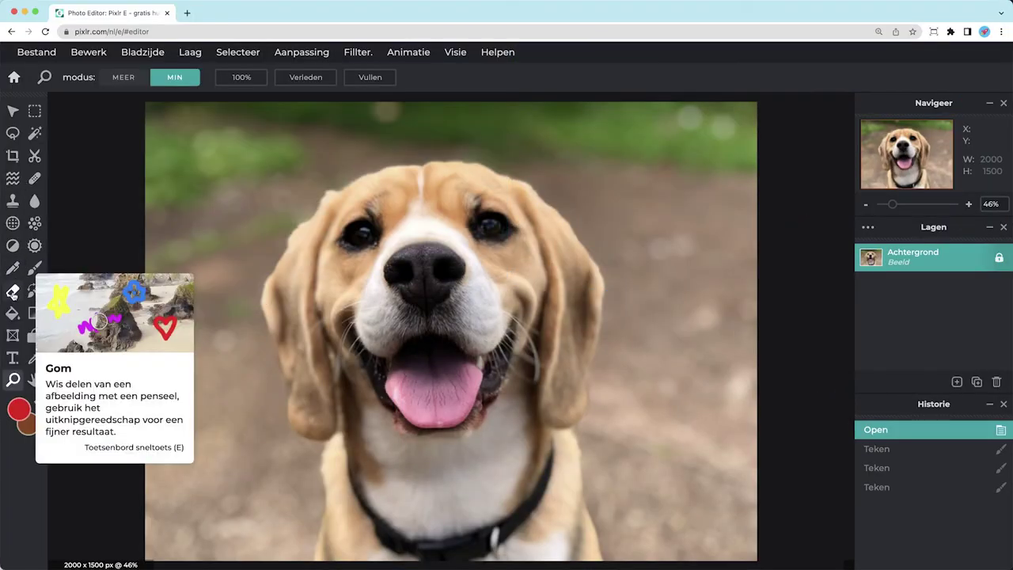
Try erasing the background along the top of the dog's head with a soft eraser at size 140 and undo it
left_click(13, 293)
left_click(131, 76)
left_click_drag(137, 126, 181, 126)
mouse_move(496, 154)
left_mouse_down()
mouse_move(584, 214)
mouse_move(485, 148)
mouse_move(456, 144)
mouse_move(332, 173)
mouse_move(277, 219)
left_mouse_up()
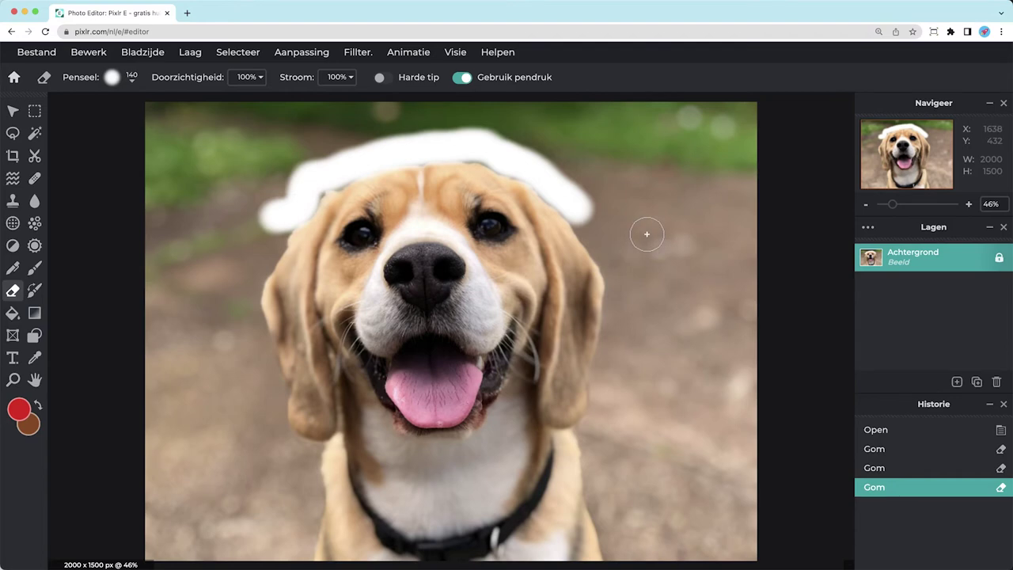
key("super+z")
key("super+z")
key("super+z")
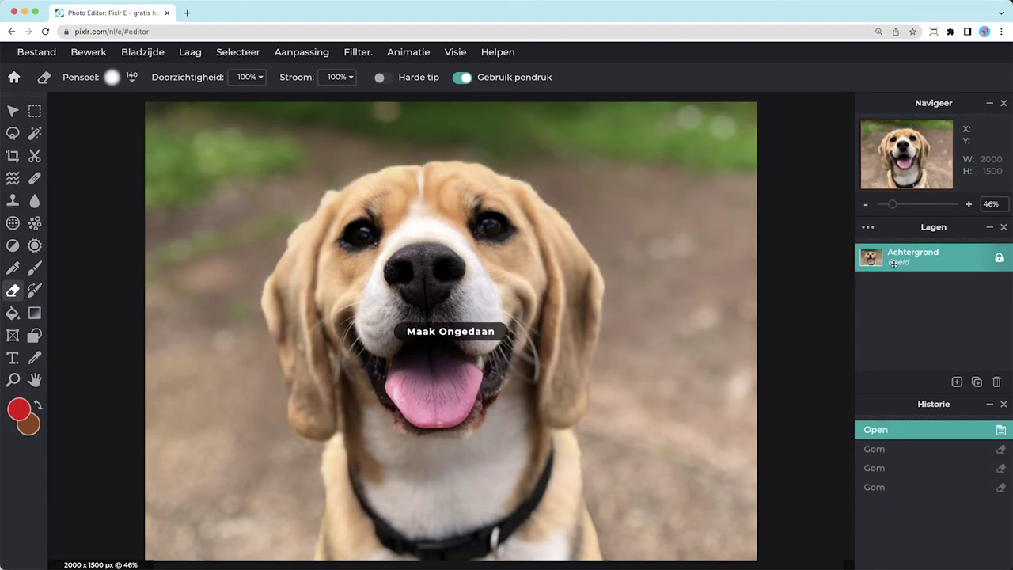
View the Achtergrond layer's settings and close them
left_click(966, 264)
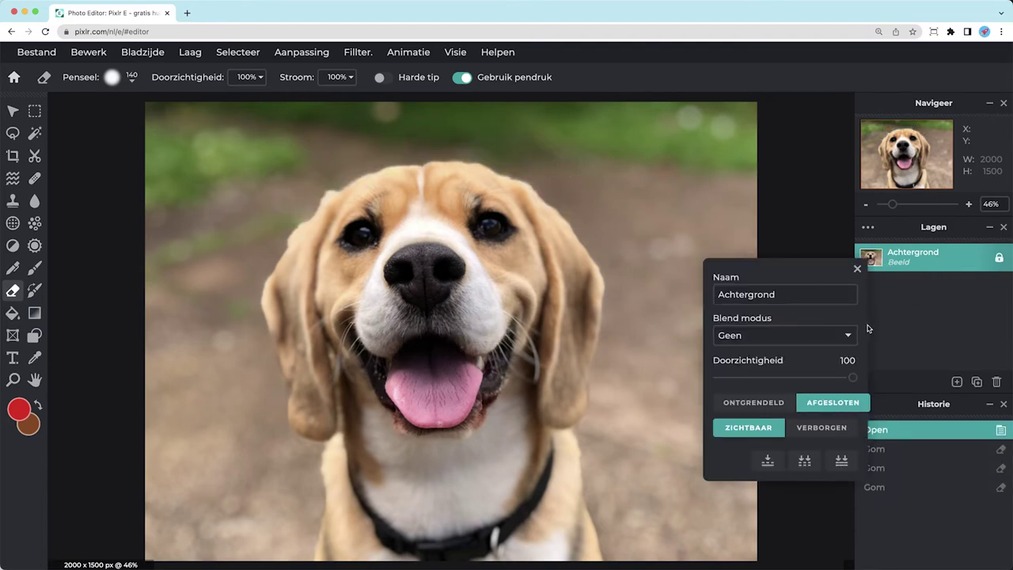
left_click(858, 269)
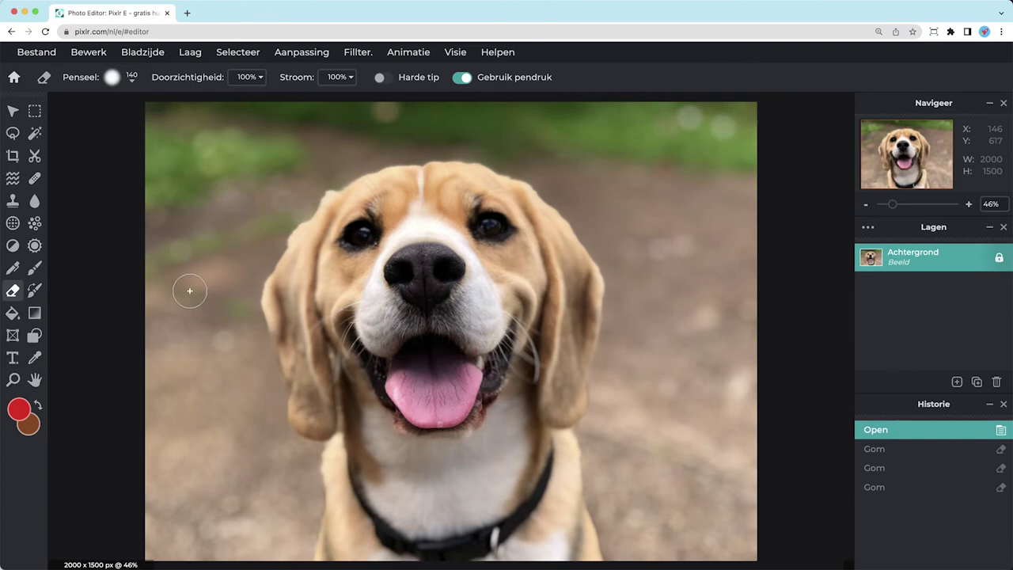
Set the fill tool's colour to bright green #55FF00 and fill part of the ground beside the dog at tolerance 32
left_click(13, 314)
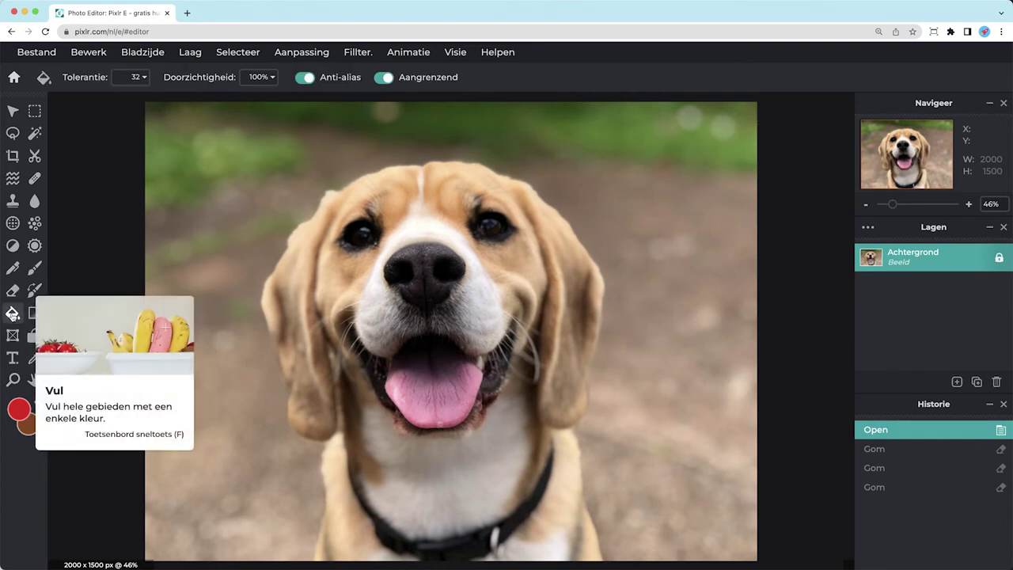
left_click(19, 409)
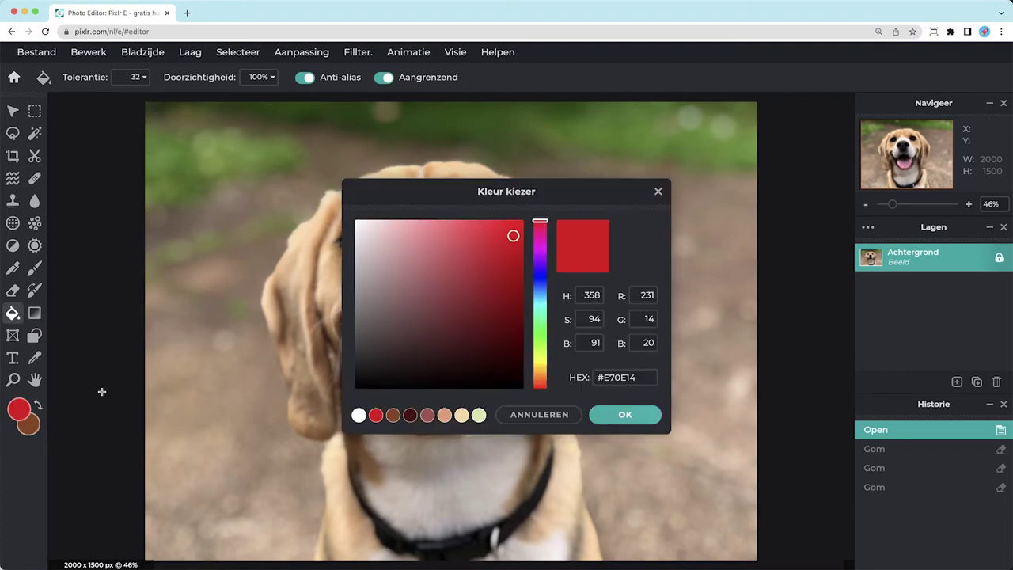
left_click_drag(536, 302, 544, 345)
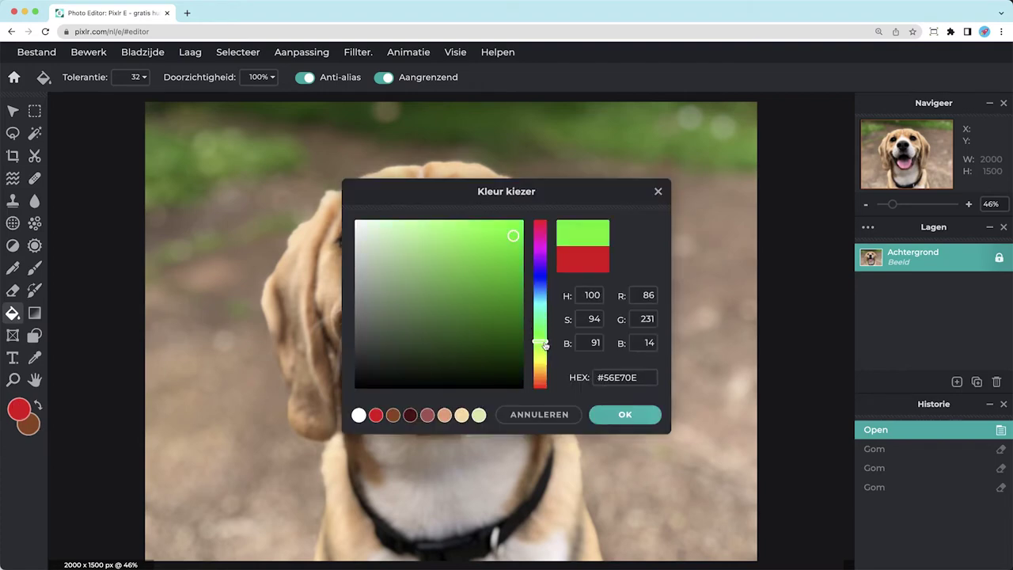
left_click_drag(513, 241, 525, 219)
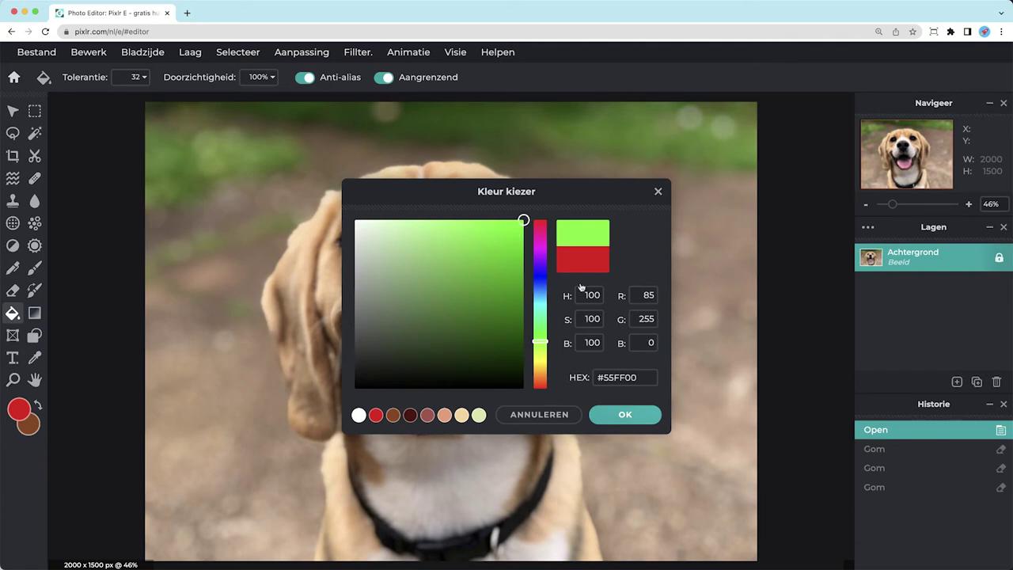
left_click(624, 417)
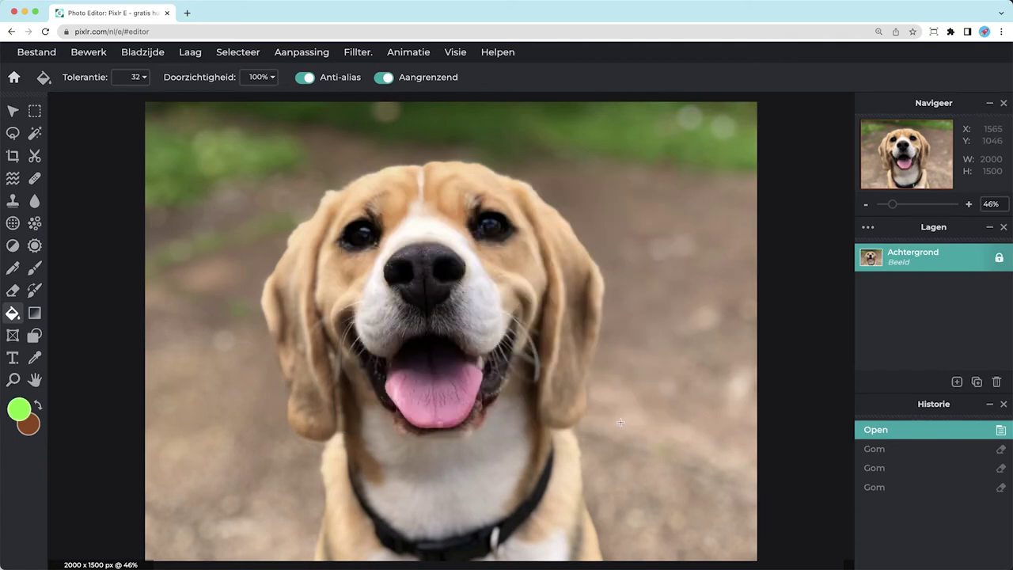
left_click(185, 468)
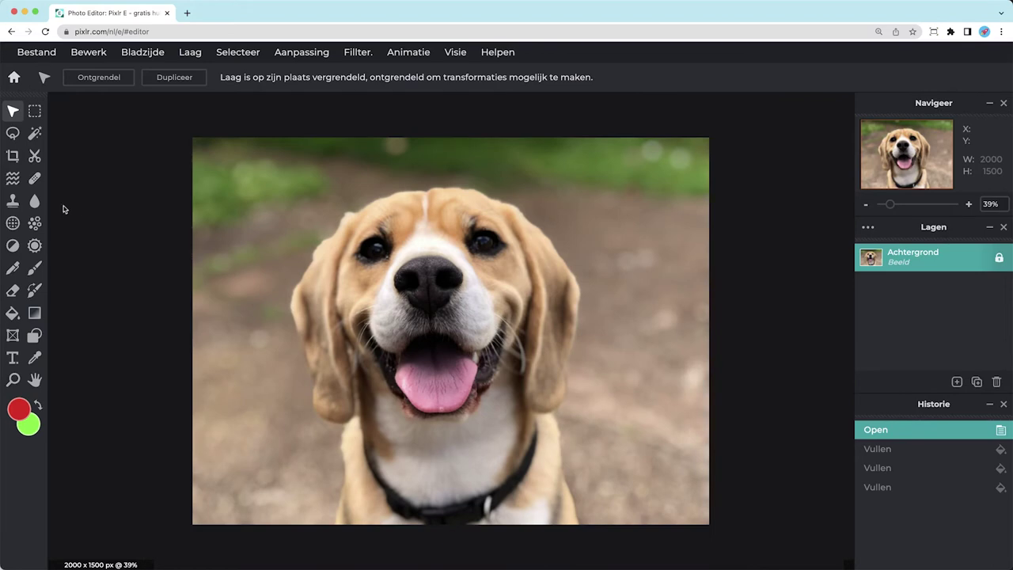
Outline the dog's eye on the right side of the photo with the freehand lasso and copy it
left_click(13, 134)
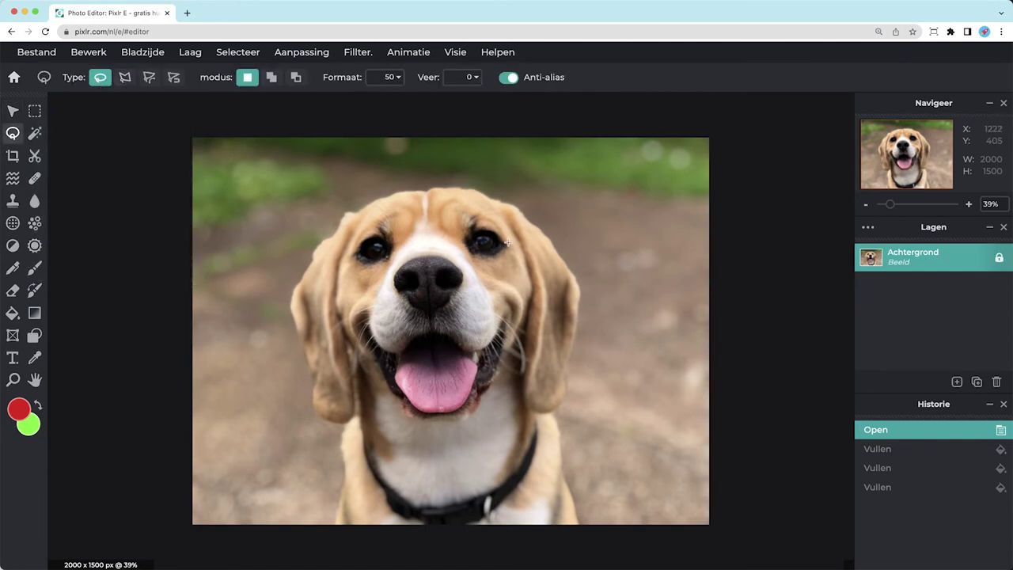
mouse_move(477, 228)
left_mouse_down()
mouse_move(485, 253)
mouse_move(495, 231)
left_mouse_up()
left_click(89, 53)
key("super+c")
Paste the copied eye as a new layer, allowing clipboard access, and place it on the forehead between the two eyes
left_click(92, 62)
left_click(87, 168)
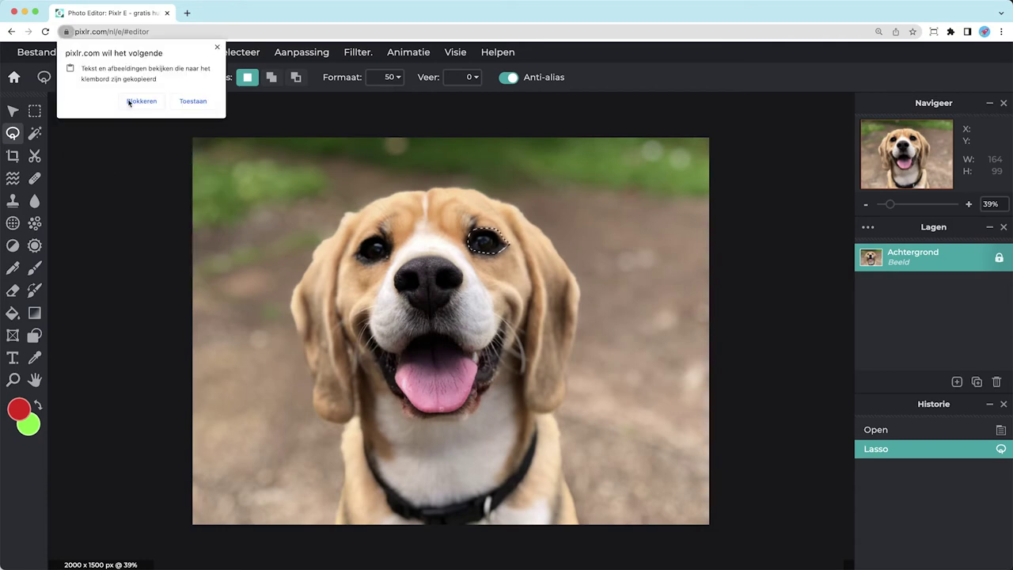
left_click(190, 99)
key("v")
left_click_drag(430, 317, 430, 222)
Select a rectangular area of about 559 × 550 px in the photo's upper left on the Achtergrond layer
key("m")
key("super+z")
left_click(859, 284)
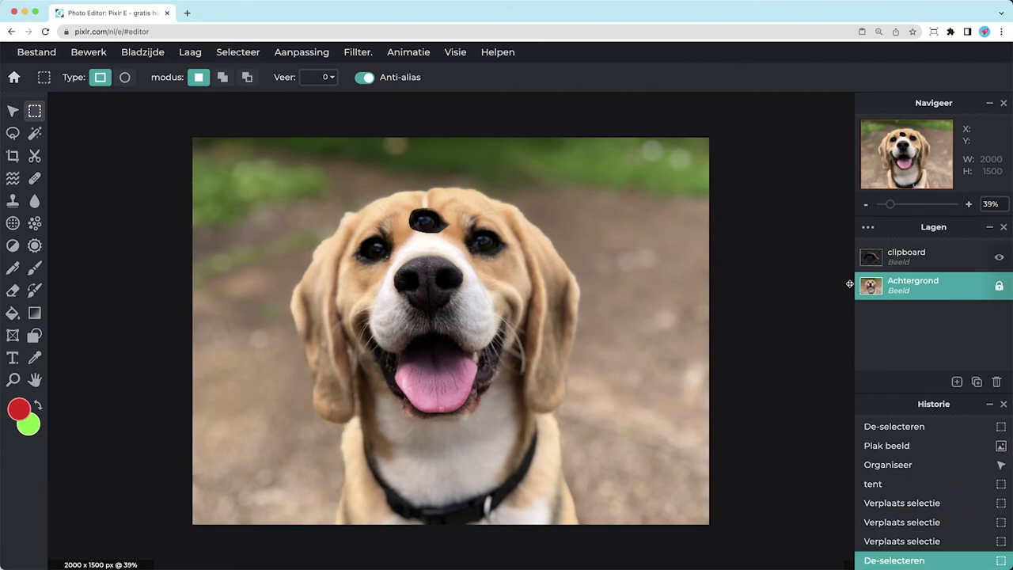
left_click_drag(203, 154, 348, 296)
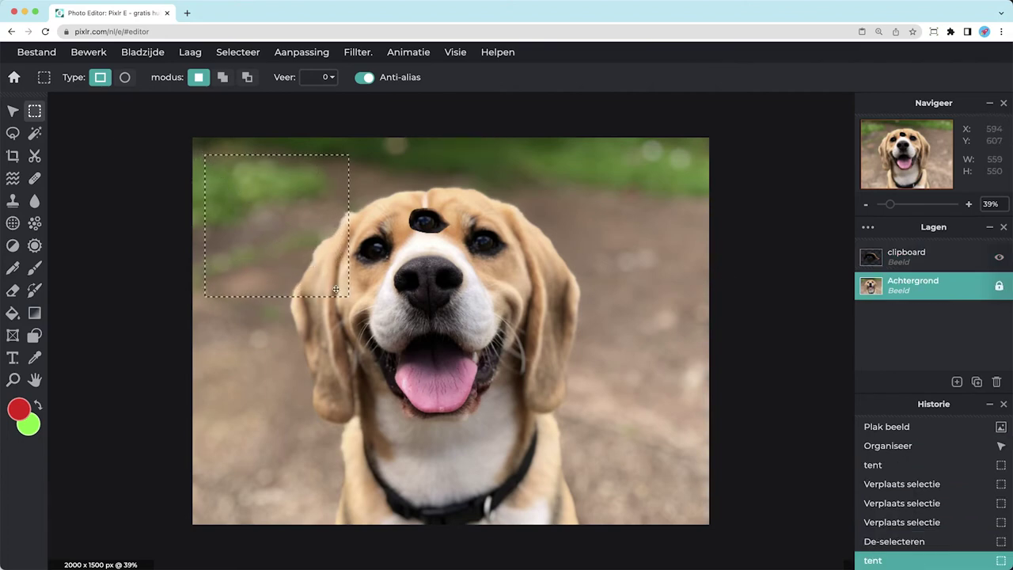
Try shifting the selected area slightly with the arrange tool, undo the move and clear the selection
left_click(13, 111)
mouse_move(264, 206)
left_mouse_down()
mouse_move(278, 206)
mouse_move(278, 222)
mouse_move(251, 220)
mouse_move(262, 205)
left_mouse_up()
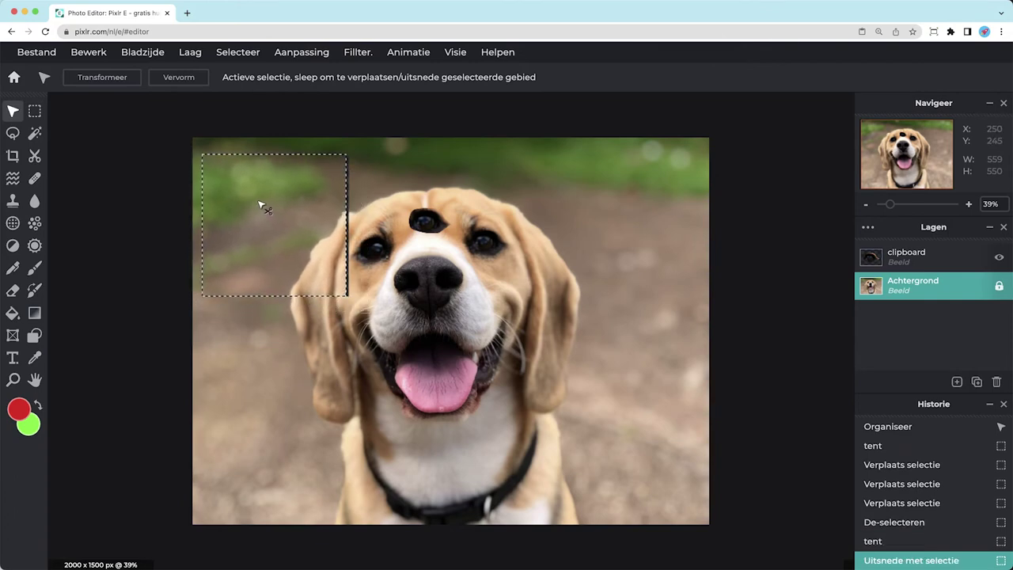
key("super+z")
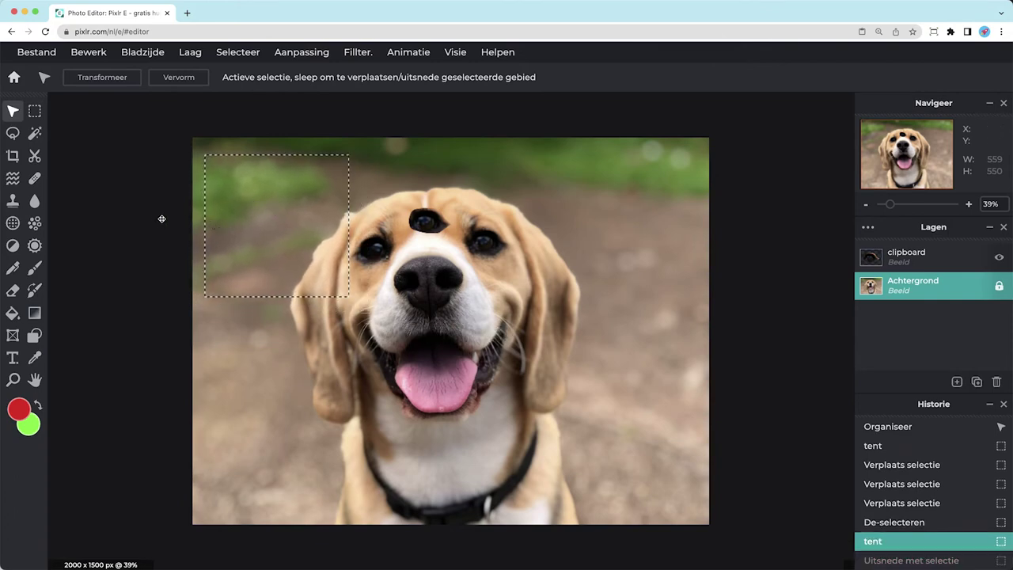
key("m")
left_click(244, 310)
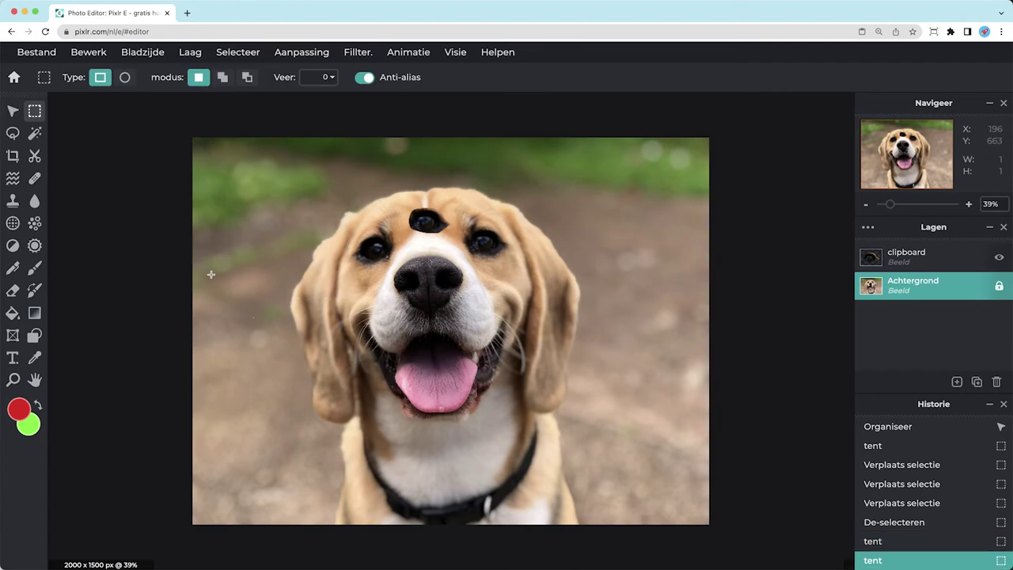
Select the dog's tongue with the magic wand at tolerance 32, adding the darker parts to the selection
left_click(35, 134)
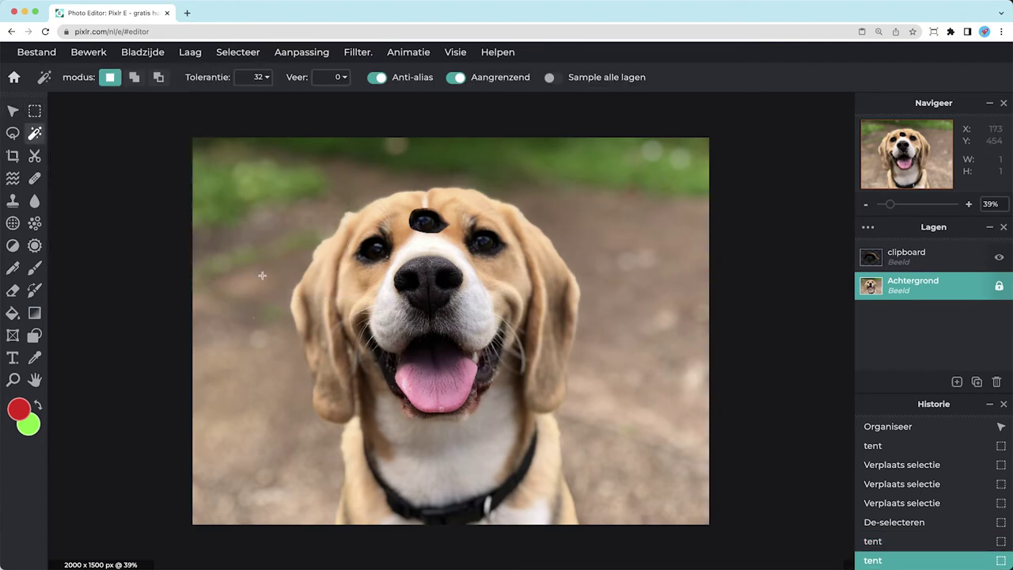
left_click(414, 395)
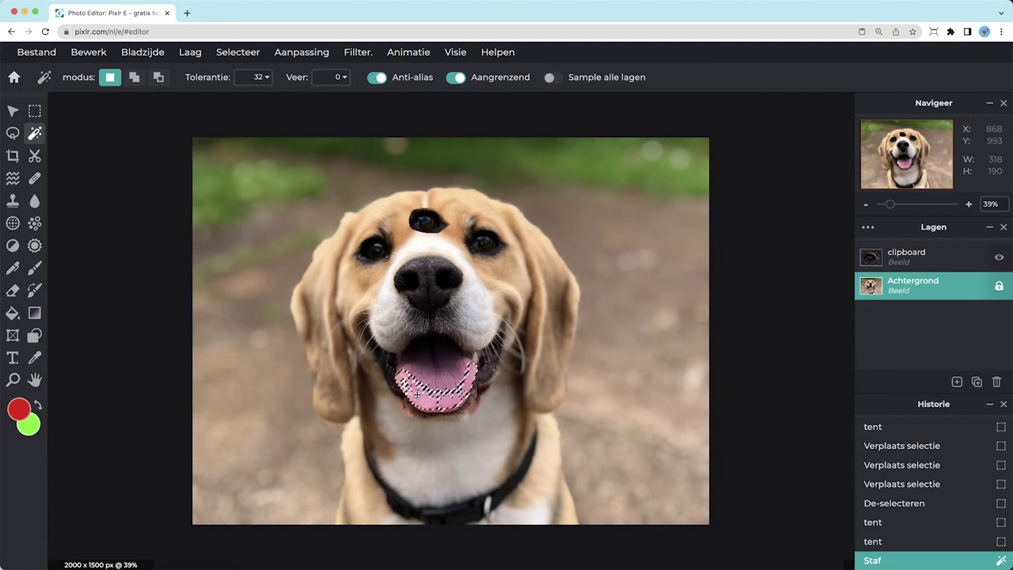
left_click(430, 388, "shift")
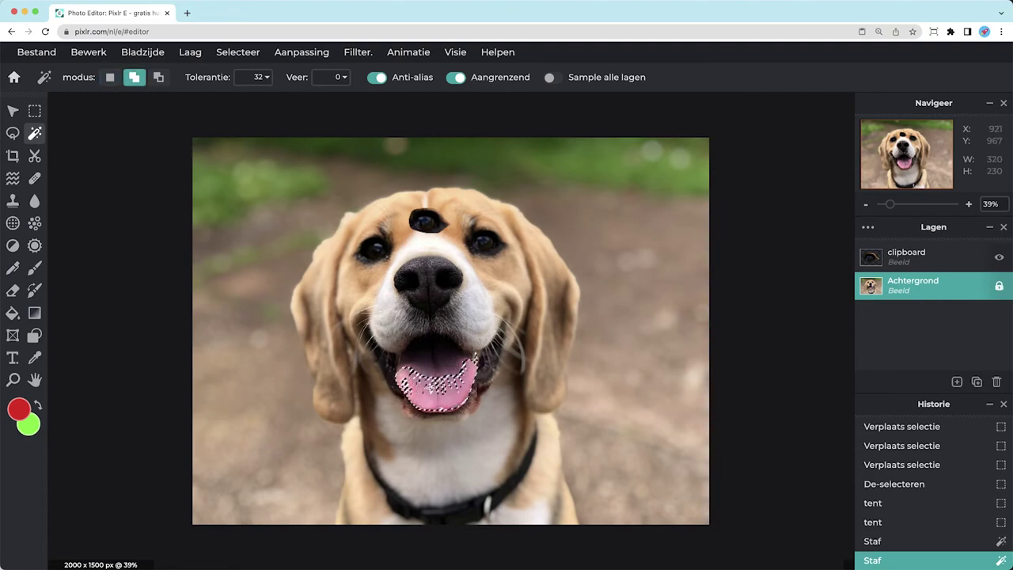
left_click(429, 372, "shift")
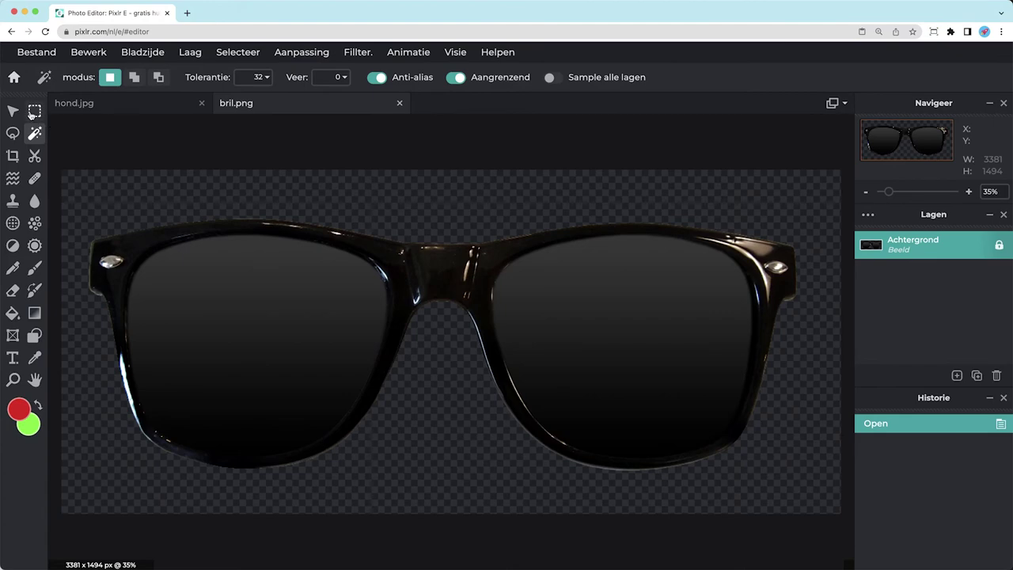
Select the entire sunglasses image in bril.png and copy it
left_click(34, 111)
left_click_drag(74, 195, 819, 487)
right_click(446, 261)
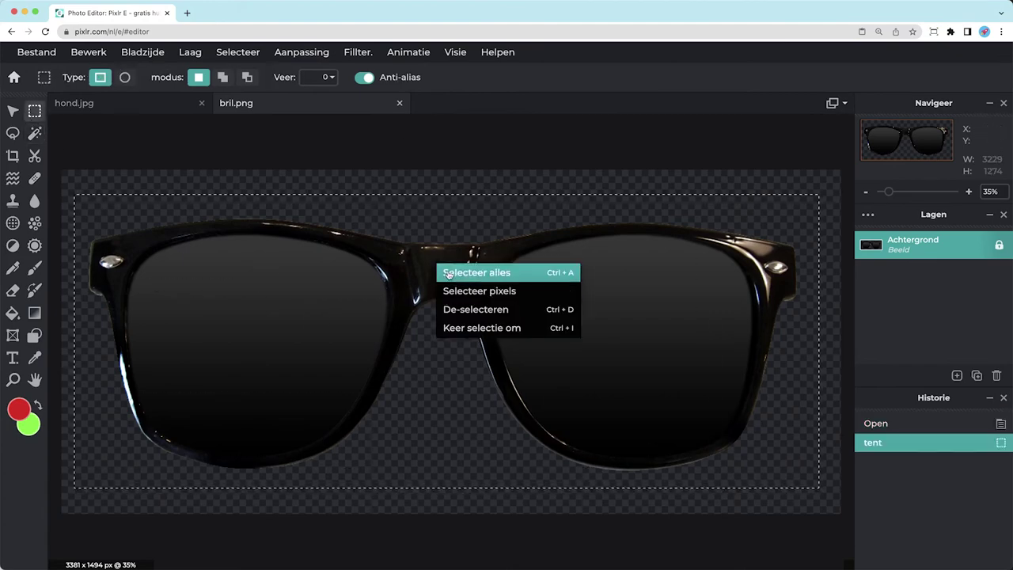
left_click(446, 273)
left_click(89, 51)
left_click(102, 130)
Paste the copied sunglasses into hond.jpg as a new layer
left_click(143, 103)
left_click(354, 262)
key("ctrl+v")
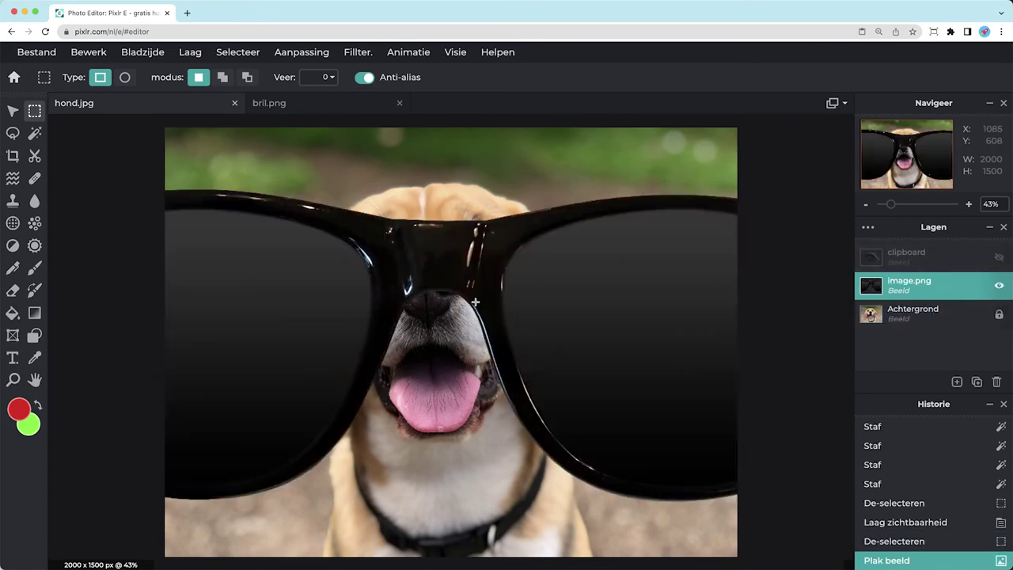
Scale the sunglasses down to the width of the dog's head and position them over its eyes
left_click(12, 111)
left_click_drag(81, 136, 201, 168)
left_click_drag(165, 138, 330, 225)
left_click_drag(601, 273, 522, 225)
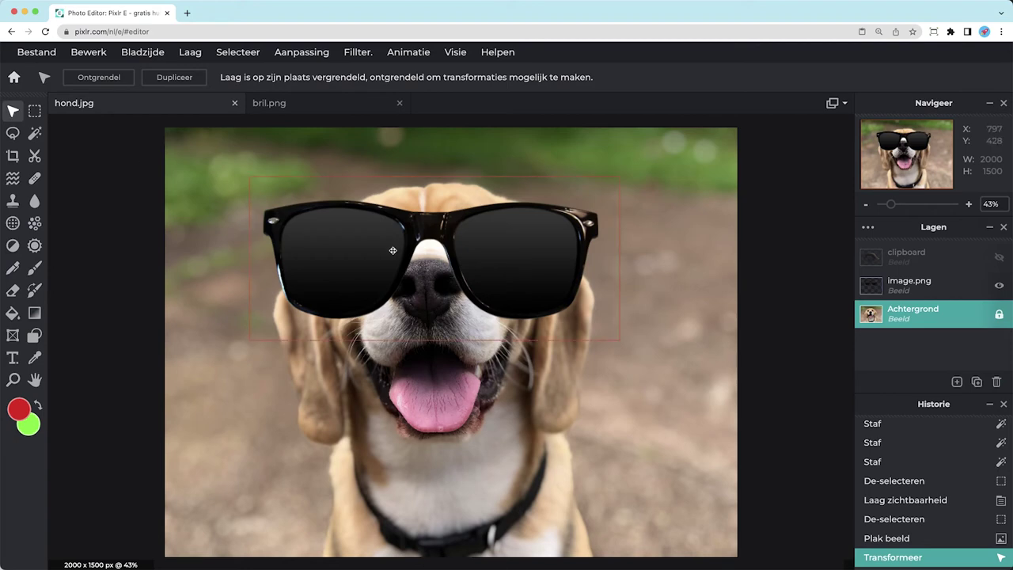
mouse_move(365, 250)
left_mouse_down()
mouse_move(391, 238)
mouse_move(367, 250)
left_mouse_up()
left_click(58, 223)
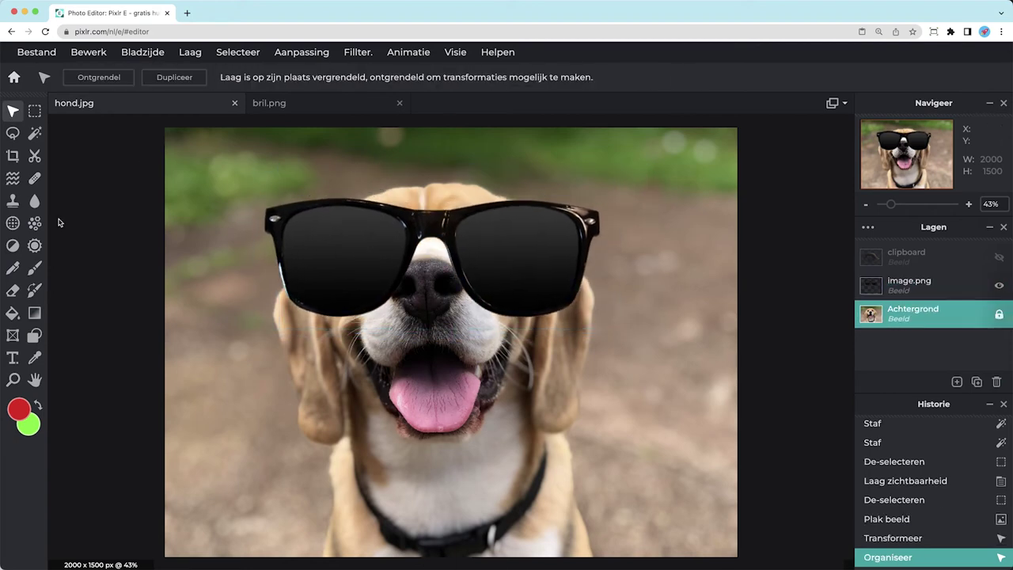
Hide the sunglasses layer and distort the dog's right-hand eye in the photo with the Liquify push method at size 50
left_click(12, 178)
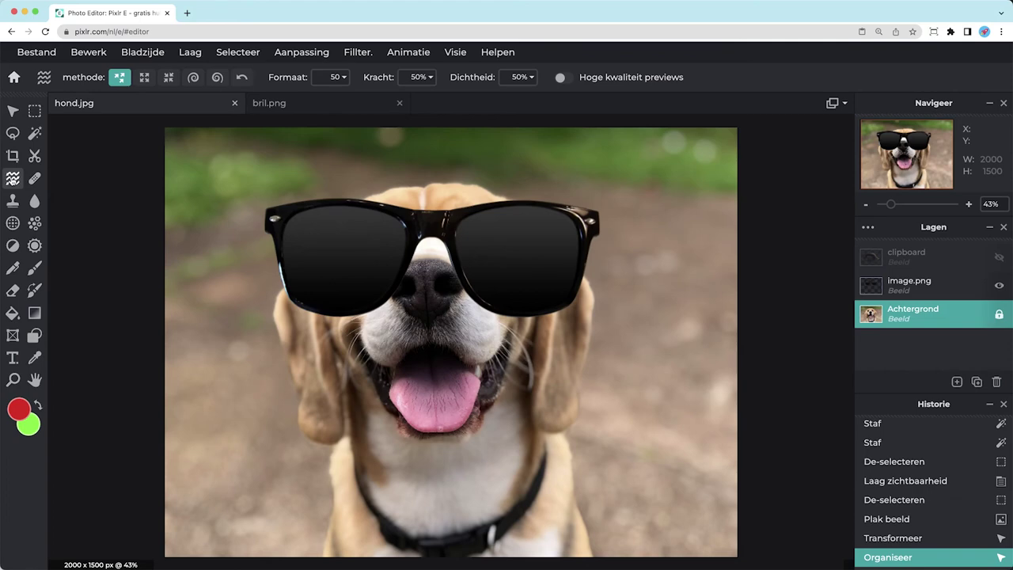
left_click(999, 285)
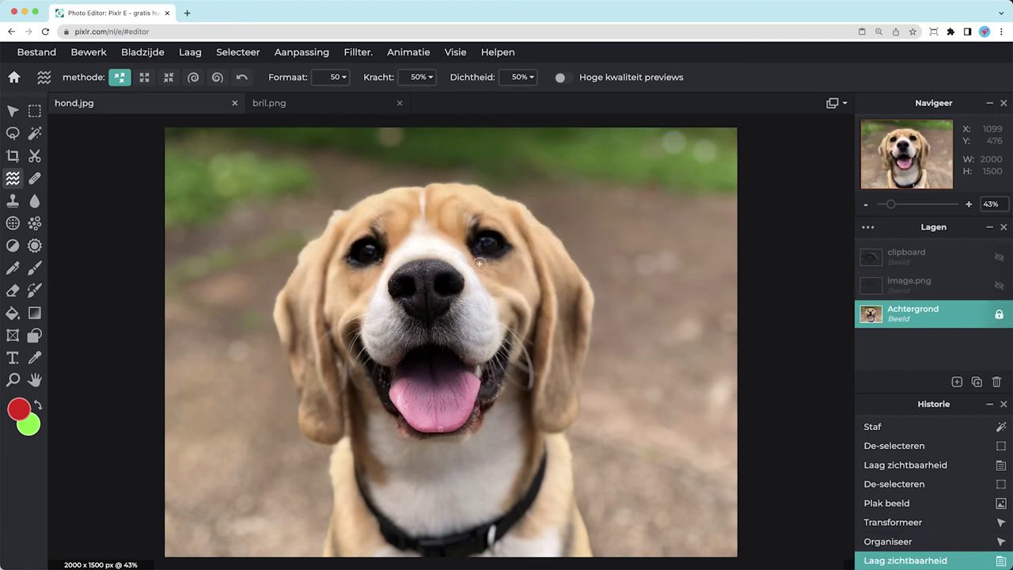
left_click(503, 281)
left_click(486, 229)
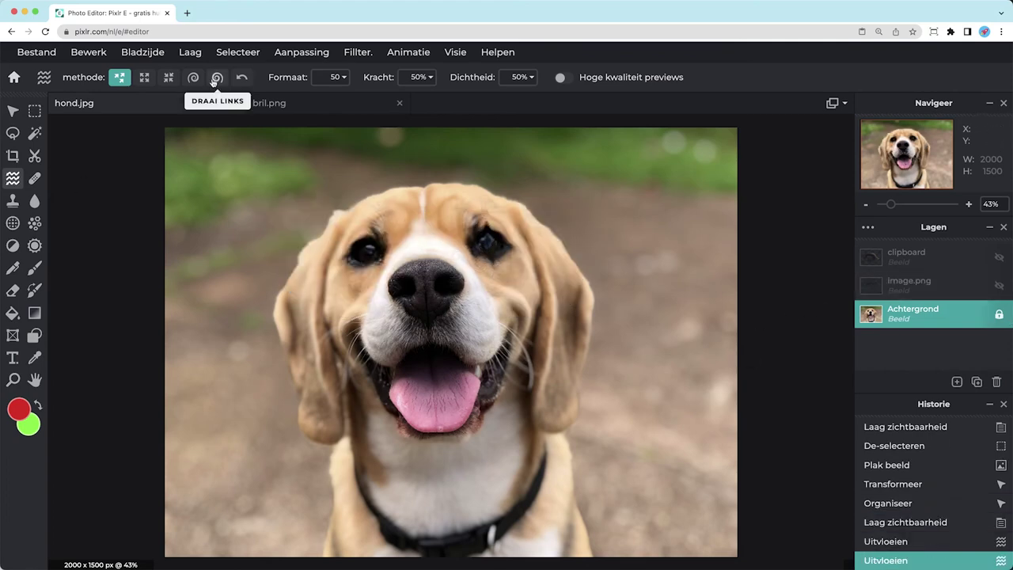
Swirl both of the dog's eyes with the Liquify tool's turn-right method at size 196
left_click(193, 77)
left_click(331, 77)
left_click_drag(237, 101, 269, 101)
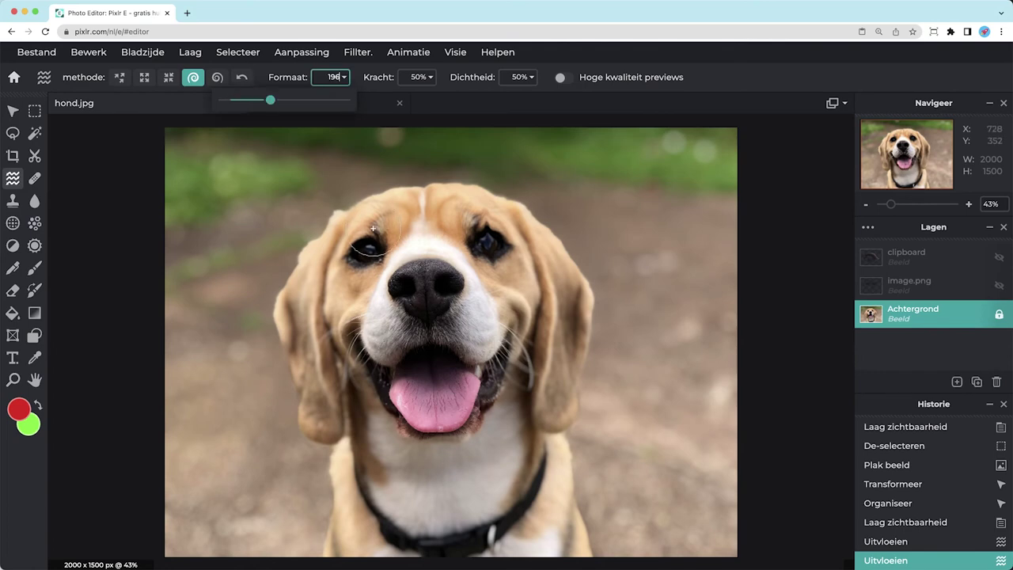
left_click(489, 246)
left_click(490, 245)
left_click(366, 252)
Blur the dog's nose and muzzle in Vervagen mode with a size 380 soft brush, raising the strength to 95
left_click(34, 201)
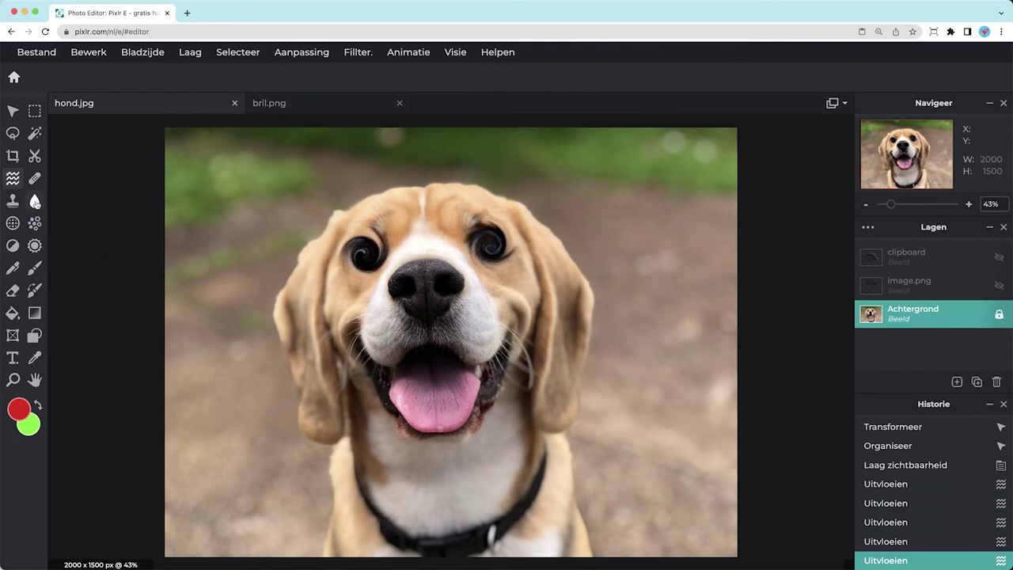
left_click(372, 76)
left_click_drag(389, 125, 436, 125)
left_click(131, 206)
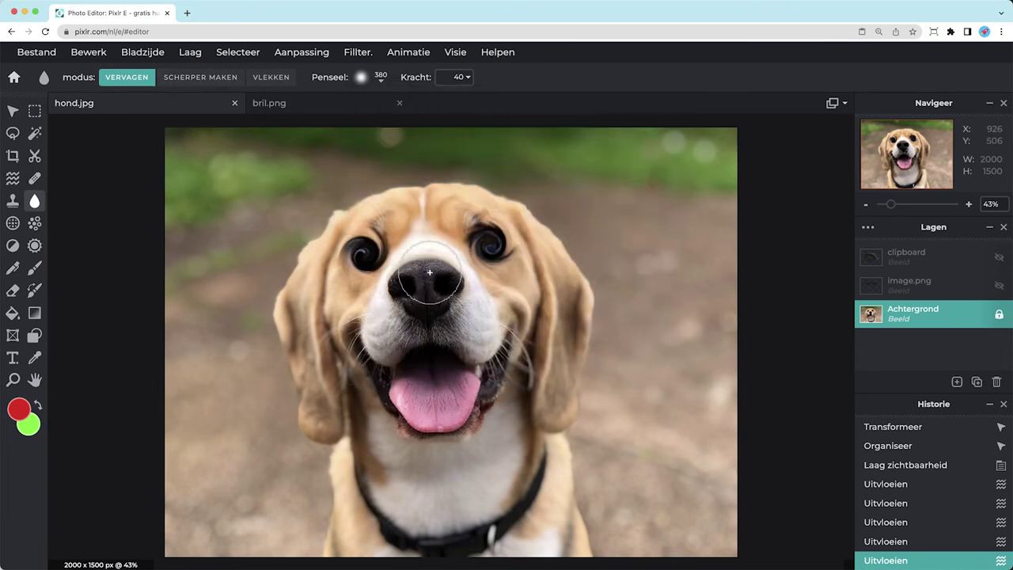
left_click(414, 300)
left_click(459, 77)
left_click_drag(396, 102, 456, 102)
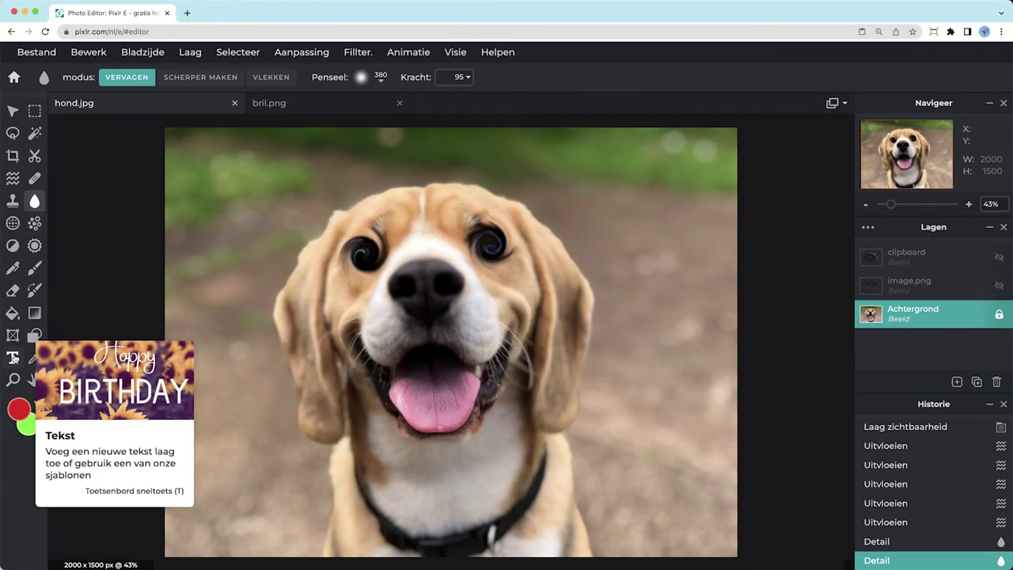
left_click(12, 359)
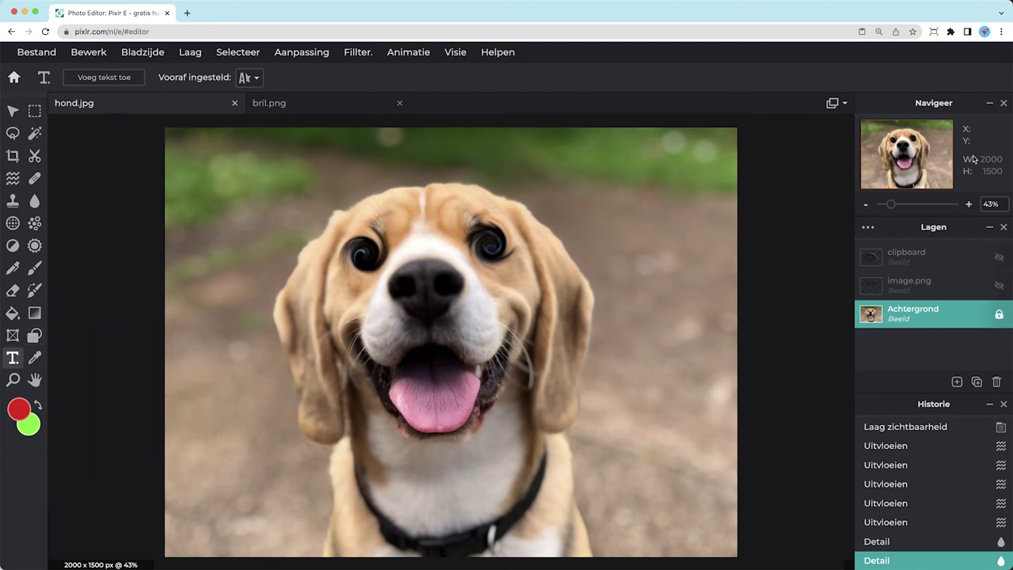
left_click_drag(894, 207, 896, 208)
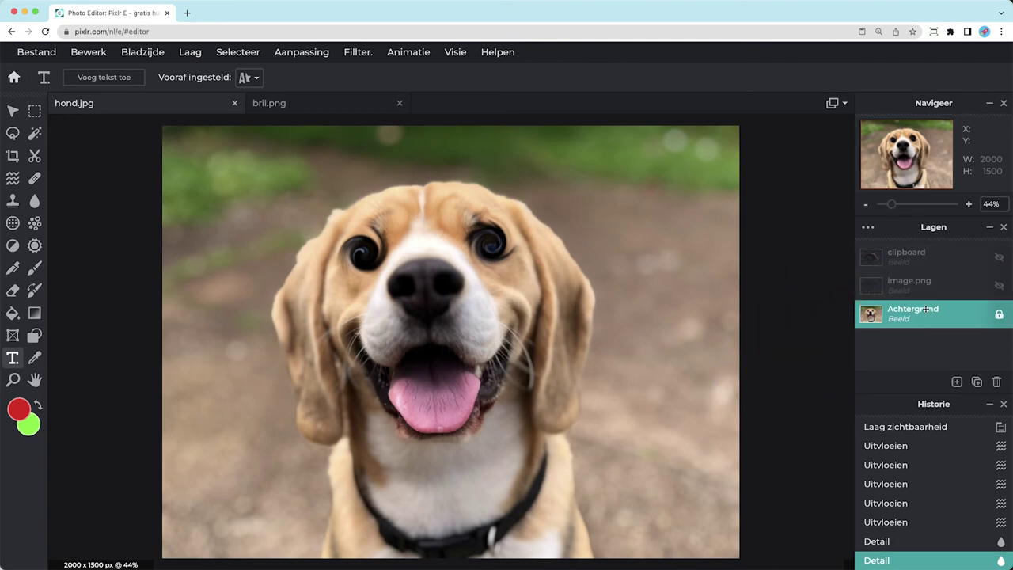
Copy the dog's nose with a freehand lasso selection, paste it as a new layer and move it onto the background beside the head
left_click(12, 133)
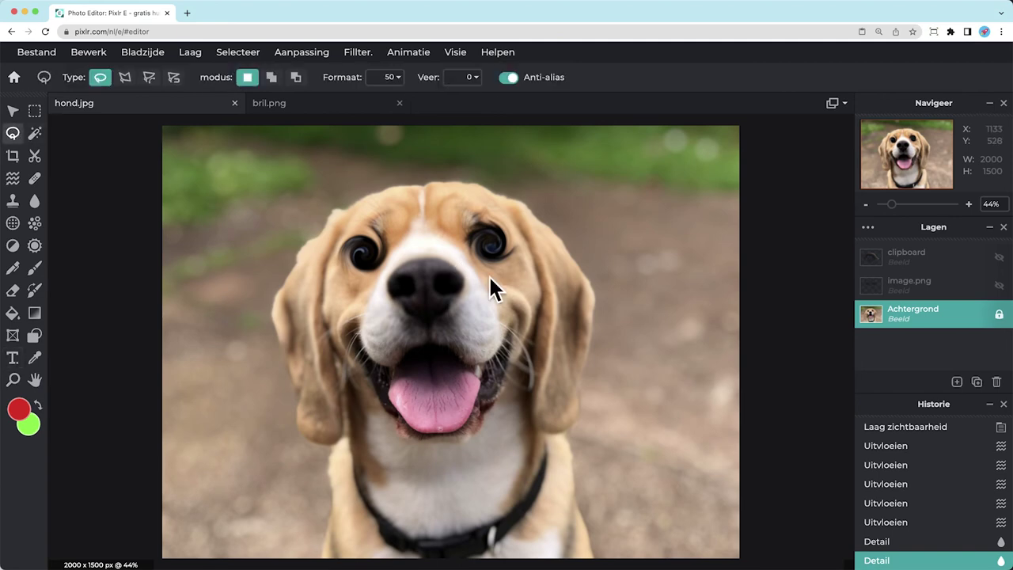
left_click_drag(459, 323, 469, 266)
left_click(88, 51)
left_click(92, 131)
left_click(87, 52)
left_click(85, 167)
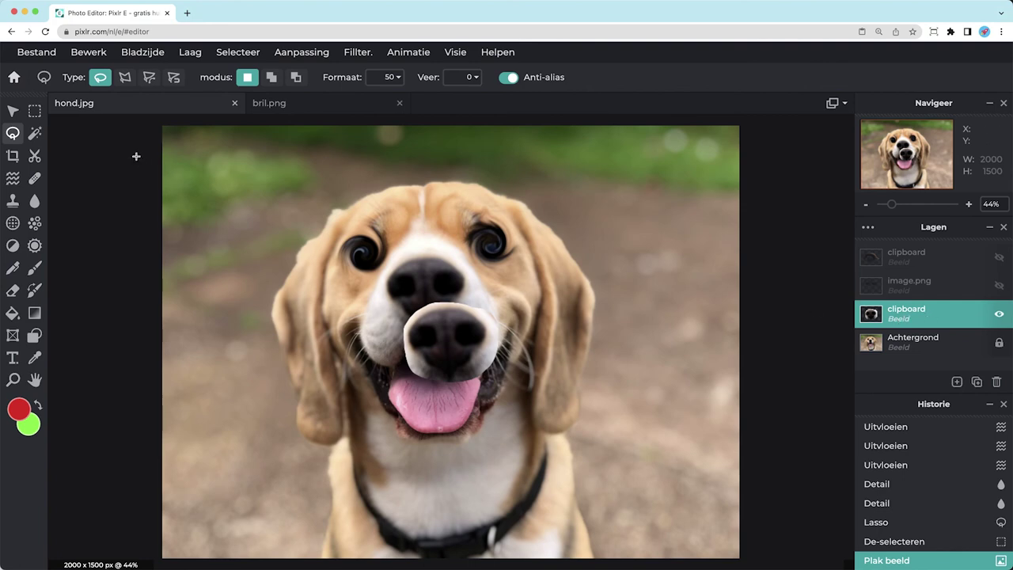
left_click(13, 111)
left_click_drag(467, 337, 662, 232)
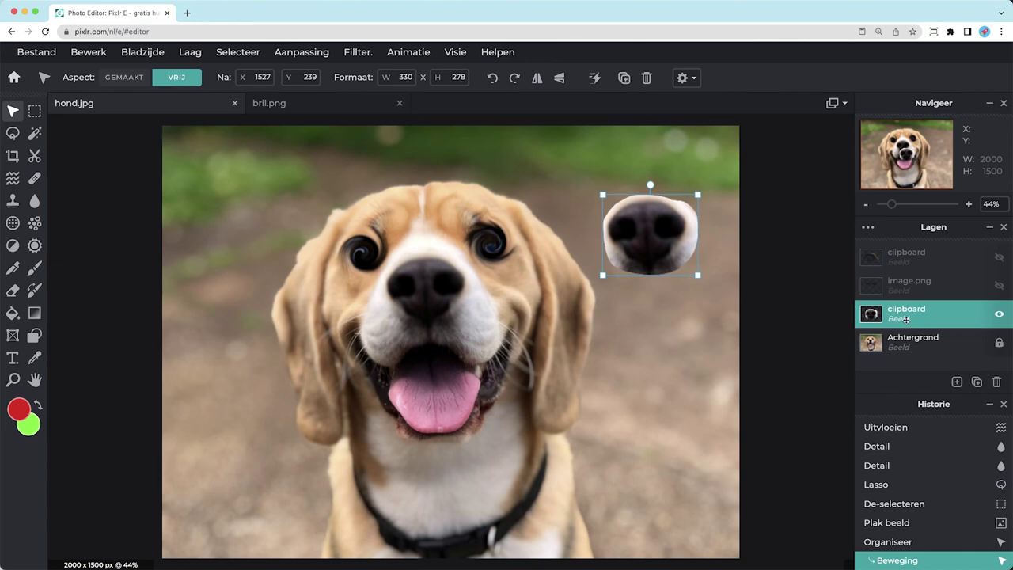
Toggle the visibility of the nose copy, image.png and uppermost clipboard layers on and off
left_click(999, 316)
left_click(999, 315)
left_click(999, 285)
left_click(999, 258)
left_click(1000, 258)
left_click(999, 285)
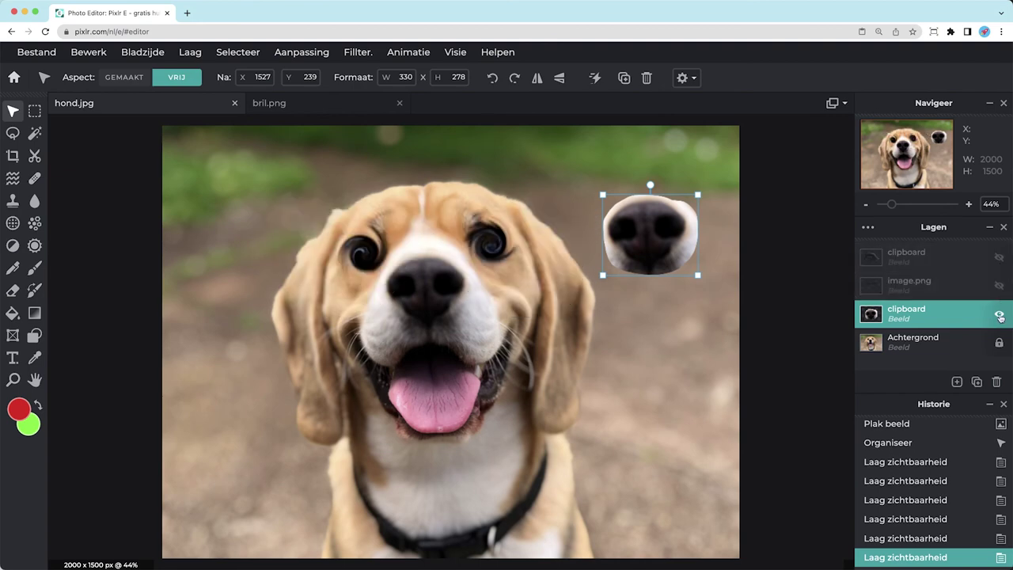
Hide the nose copy layer, then unlock the Achtergrond layer and toggle its visibility
left_click(1000, 315)
left_click(999, 342)
left_click(999, 342)
left_click(999, 342)
left_click(999, 342)
Delete both clipboard layers and show the image.png sunglasses layer at opacity 74
left_click(999, 286)
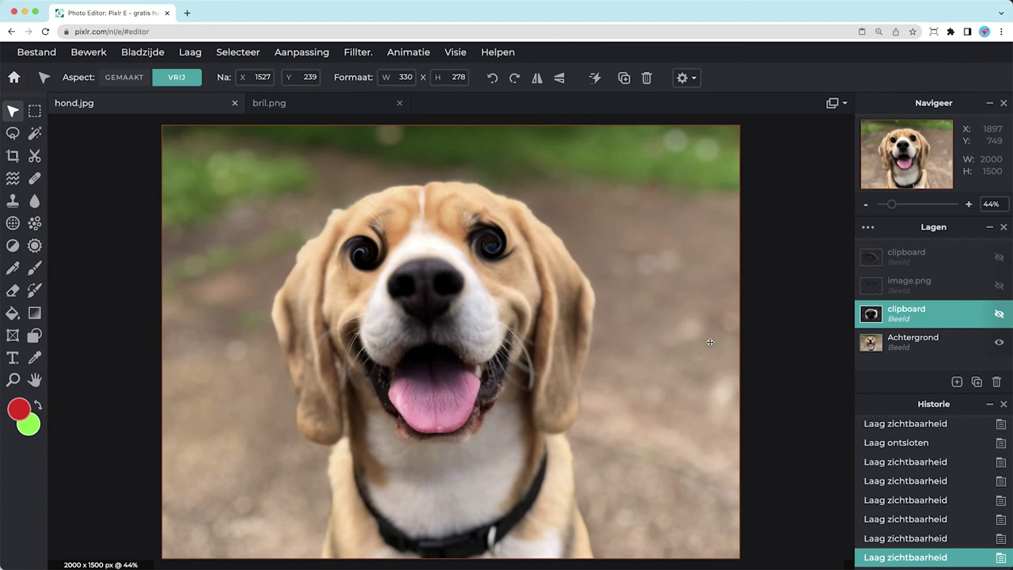
left_click(942, 265)
left_click(999, 382)
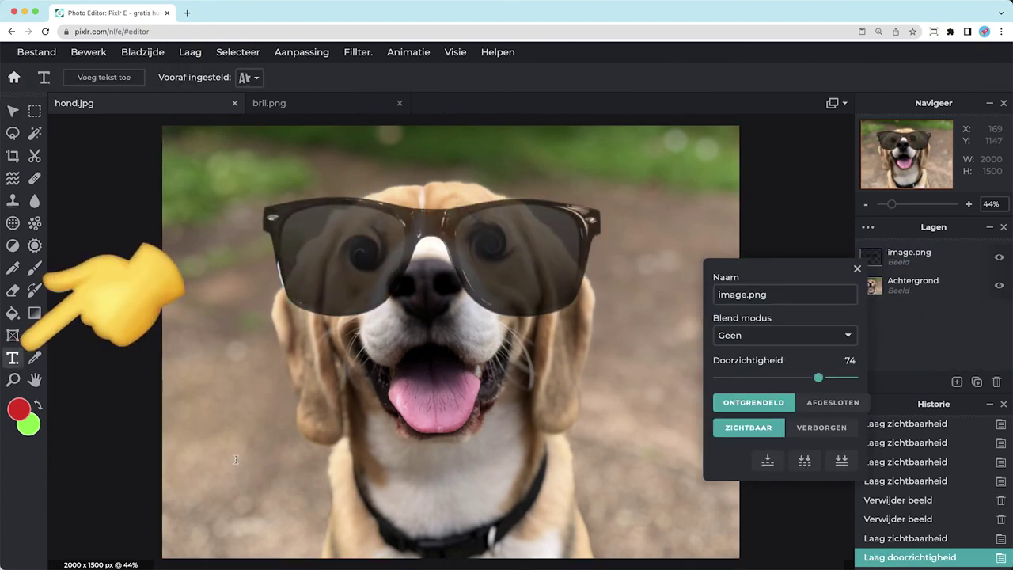
Add a text layer reading "Wat een rare hond..." to the dog photo
left_click(298, 460)
left_click(593, 348)
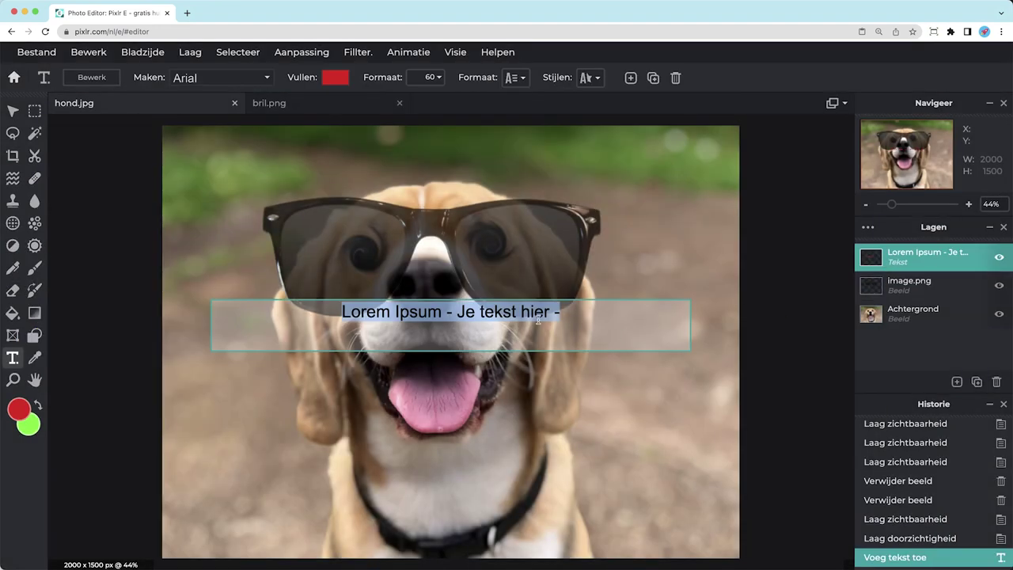
type("Wat een rare hond!!")
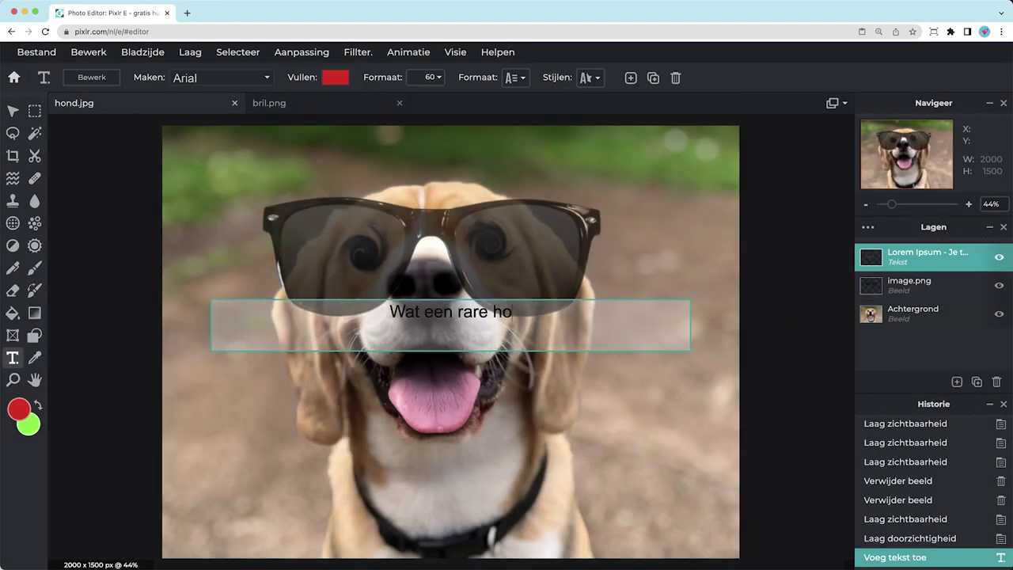
key("BackSpace")
key("BackSpace")
type("...")
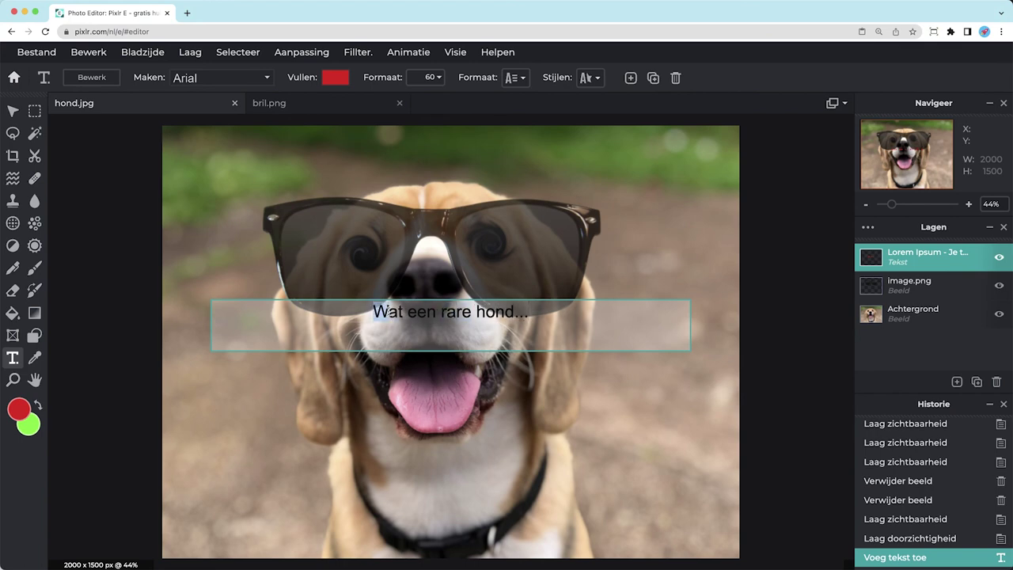
Set the whole text's font to Barooduck and its fill to green #55FF00
left_click_drag(374, 312, 527, 313)
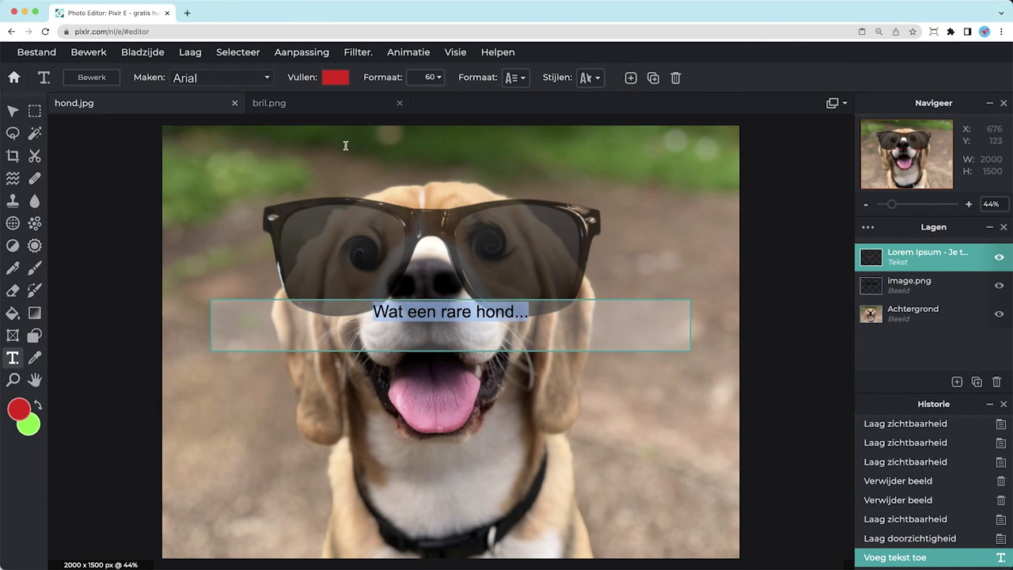
left_click(238, 77)
scroll(217, 317, "down", 5)
scroll(217, 341, "down", 3)
left_click(190, 393)
left_click(335, 77)
left_click(317, 318)
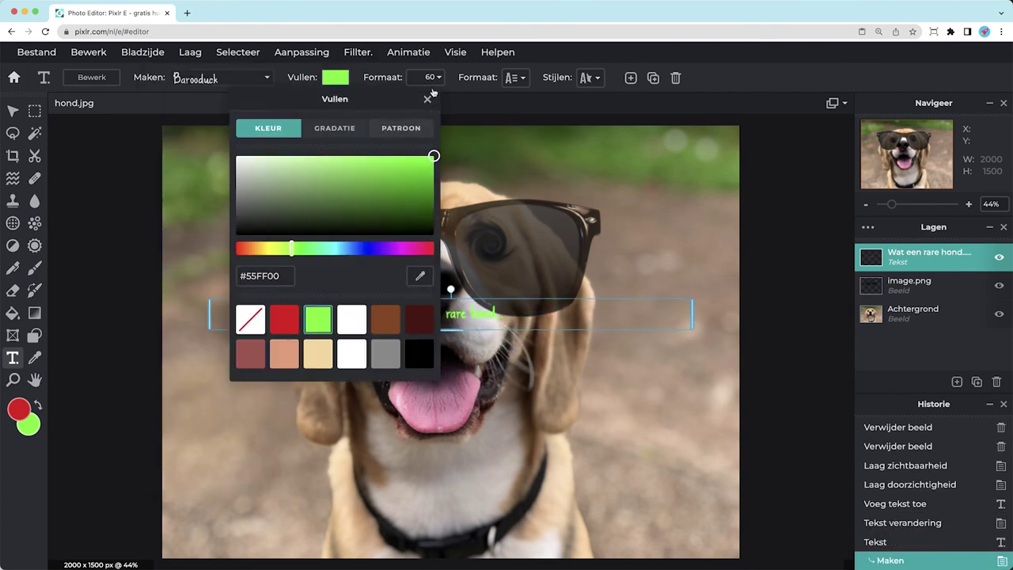
Enlarge the green text to nearly the width of its text box and move it below the dog's mouth
left_click(434, 93)
left_click(11, 111)
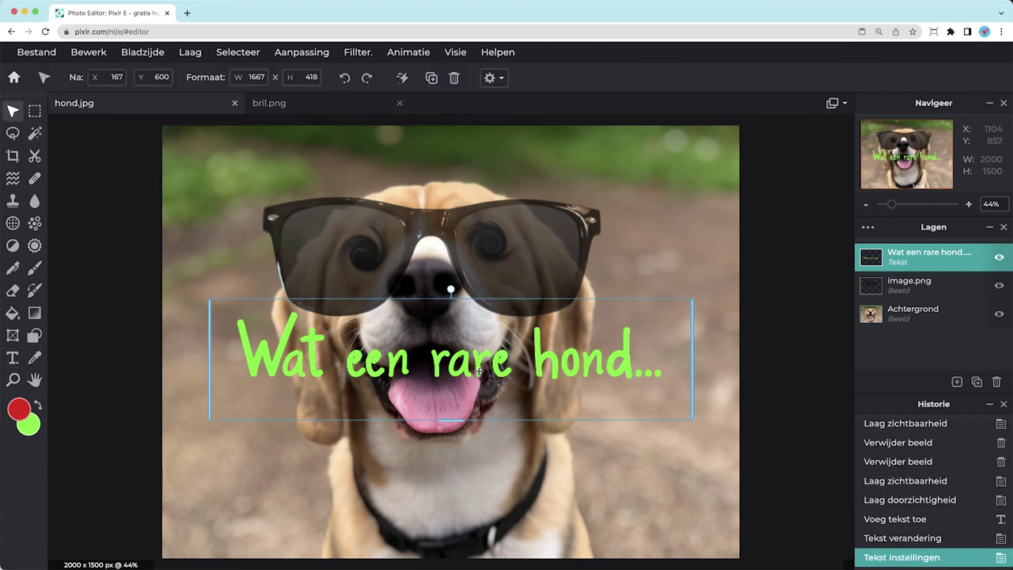
left_click_drag(449, 317, 443, 489)
Leave the editor for the start page and open its Thuis section
left_click(34, 111)
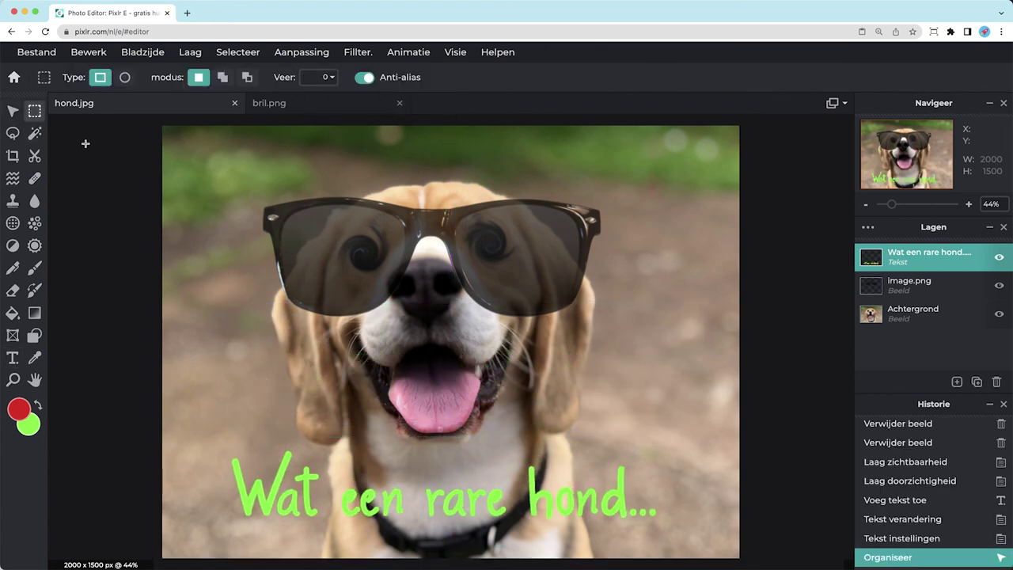
left_click(14, 78)
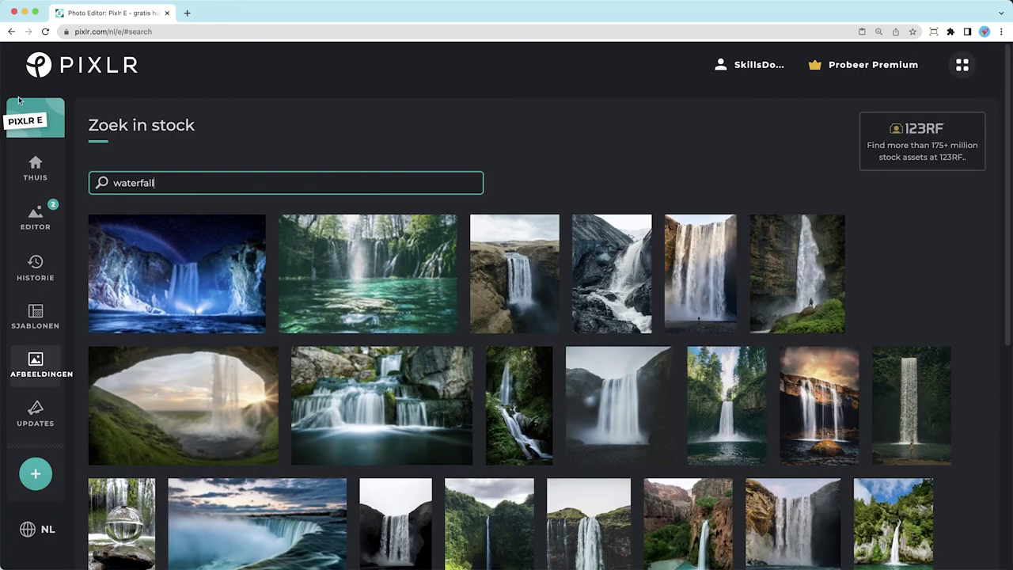
left_click(35, 168)
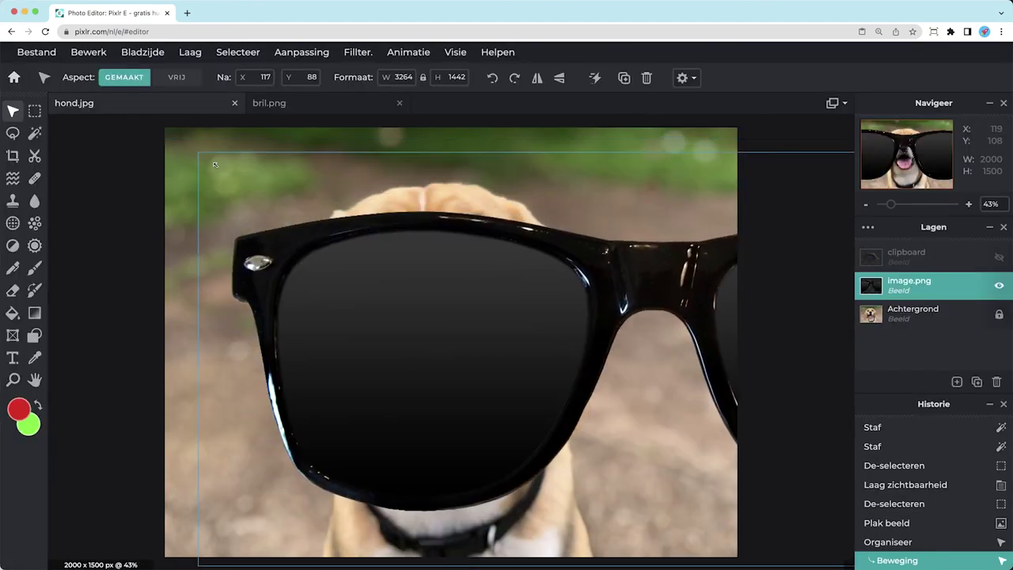
Scale the image.png sunglasses down to about 1291 × 570 and position them over the dog's eyes
left_click_drag(162, 141, 329, 225)
left_click_drag(555, 261, 475, 213)
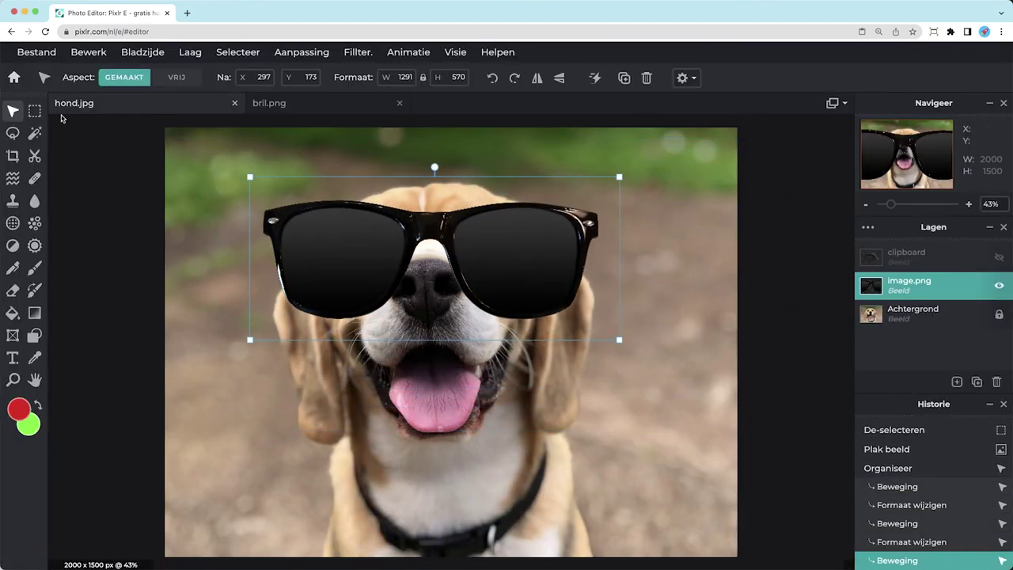